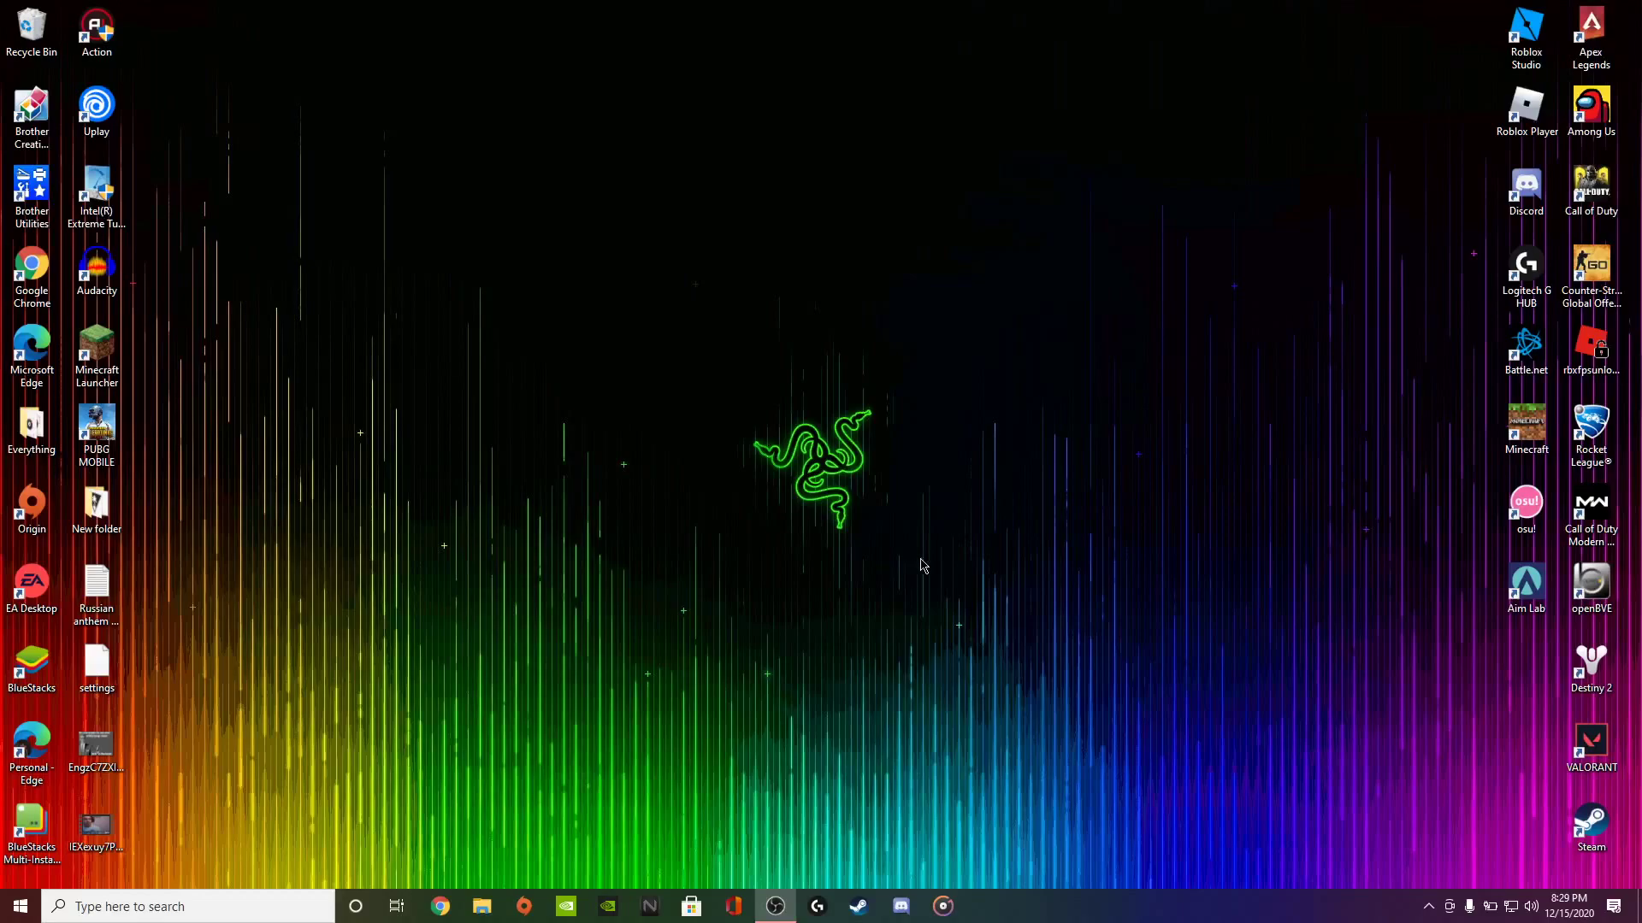
Step: Launch Logitech G HUB from its desktop shortcut to show the G502 and G613 under Desktop Default
double_click(1514, 278)
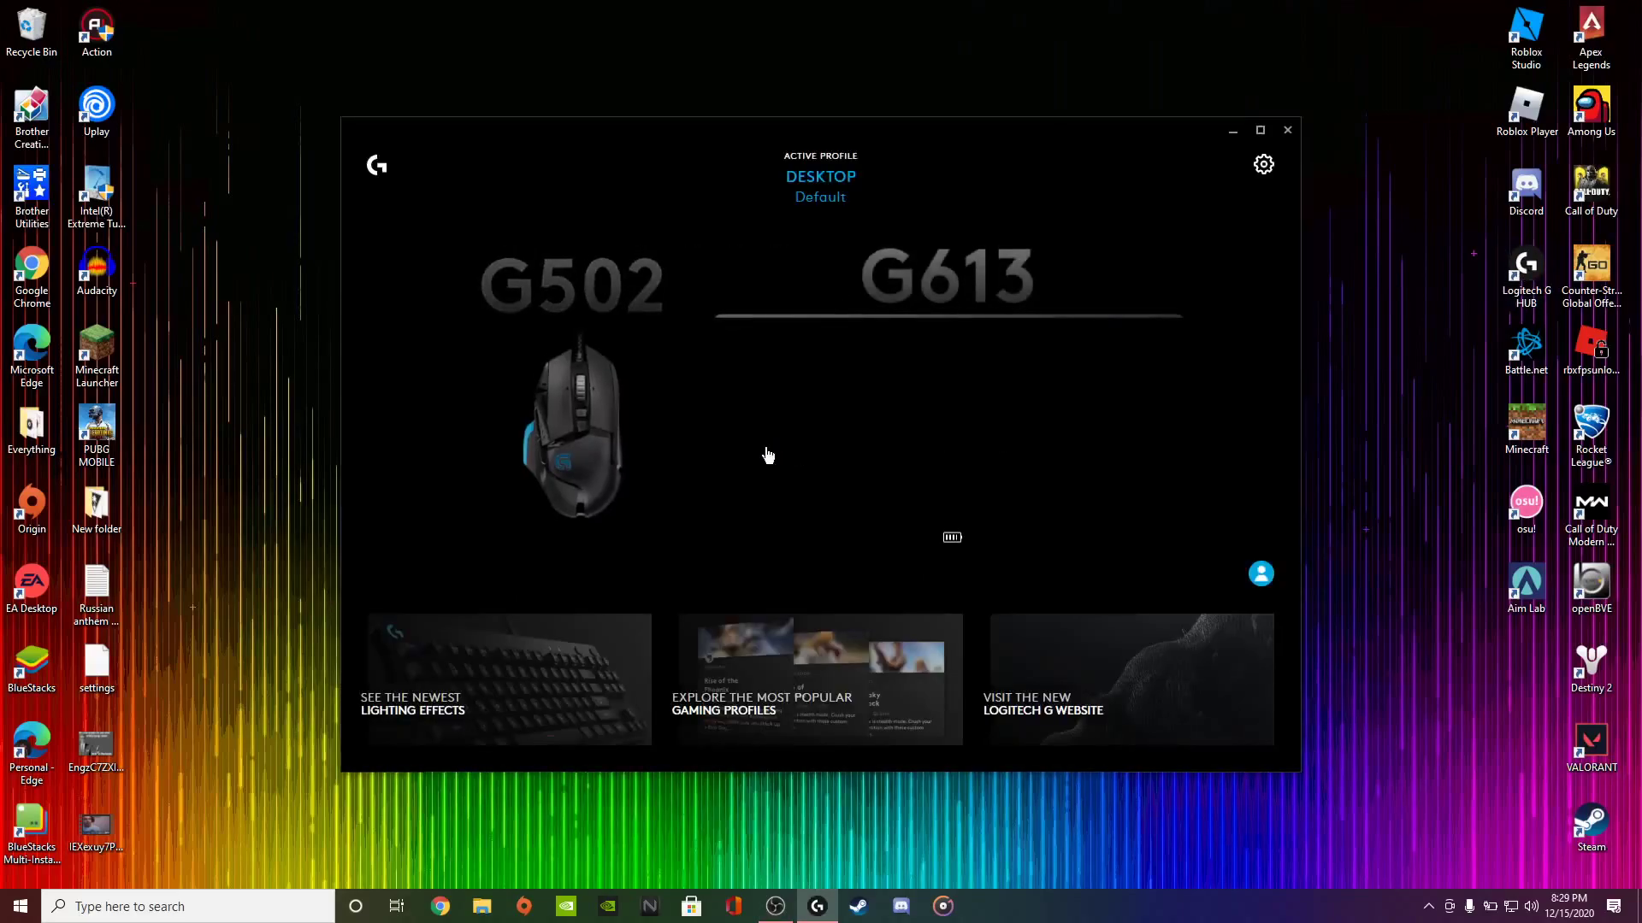
Step: Close G HUB, then open Task Manager and scroll down to the LGHUB processes
left_click(1288, 130)
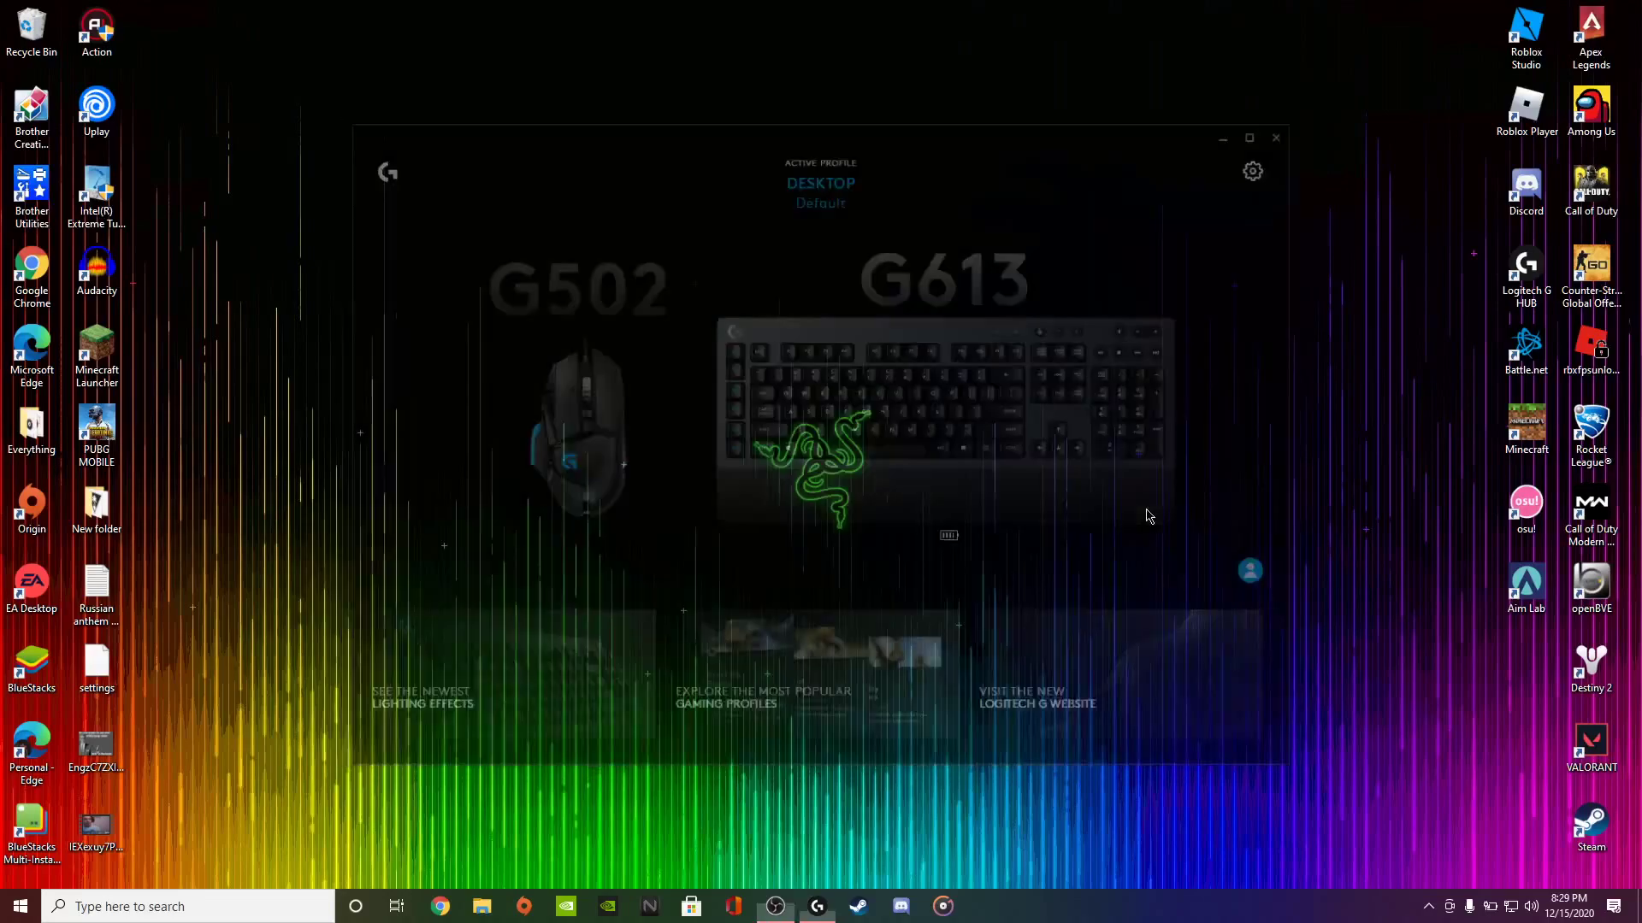
key("super")
type("Task")
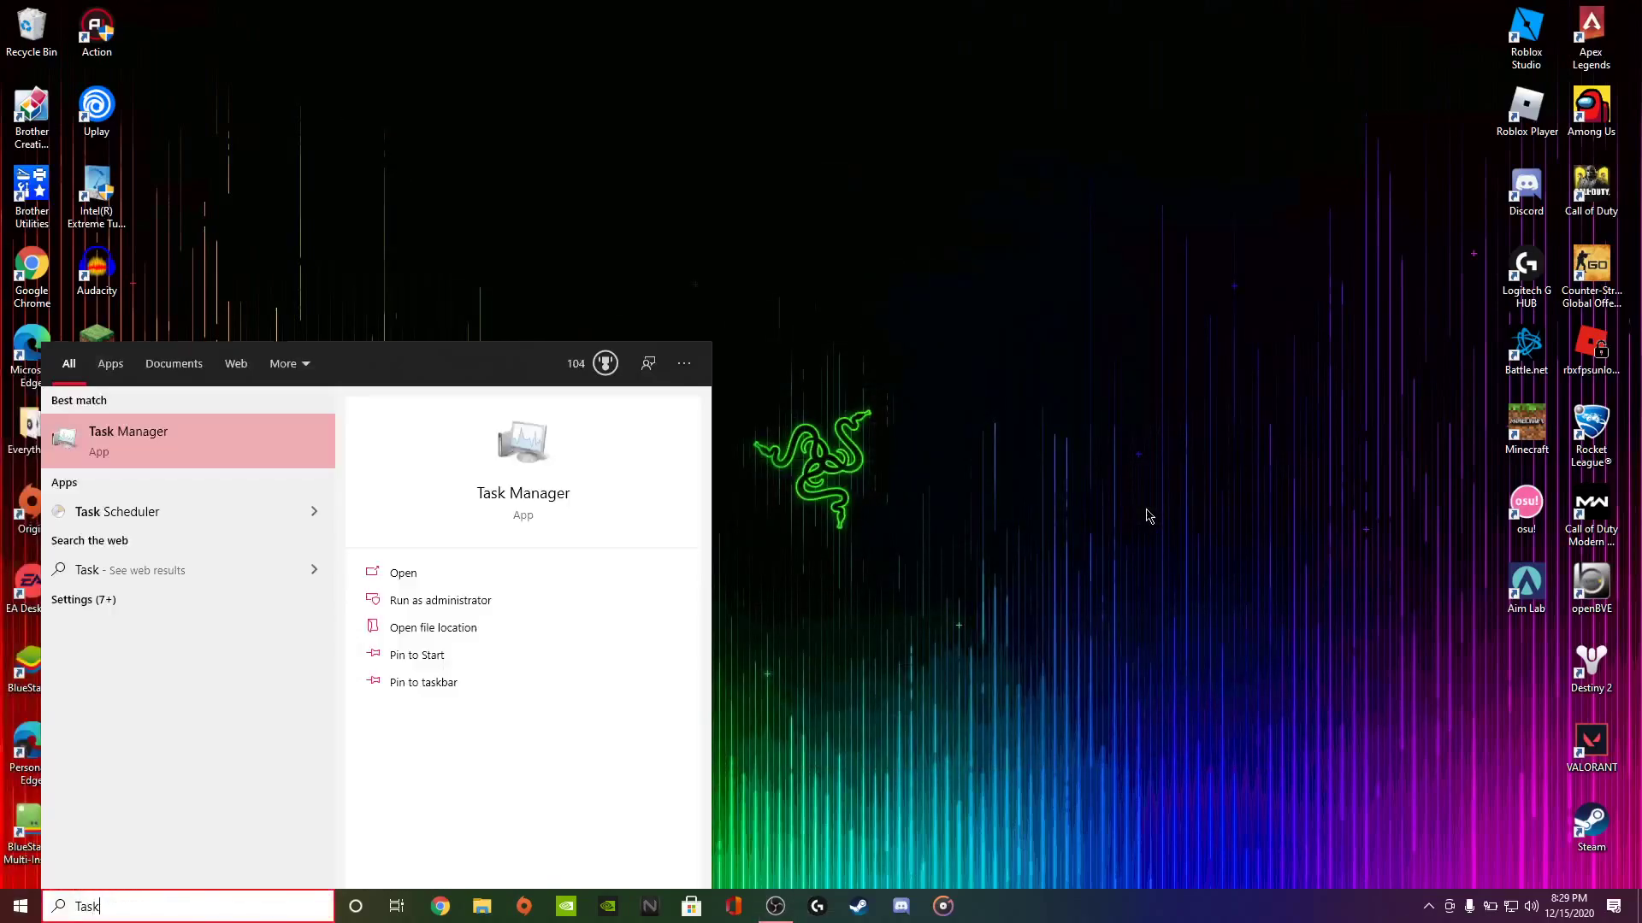
key("Return")
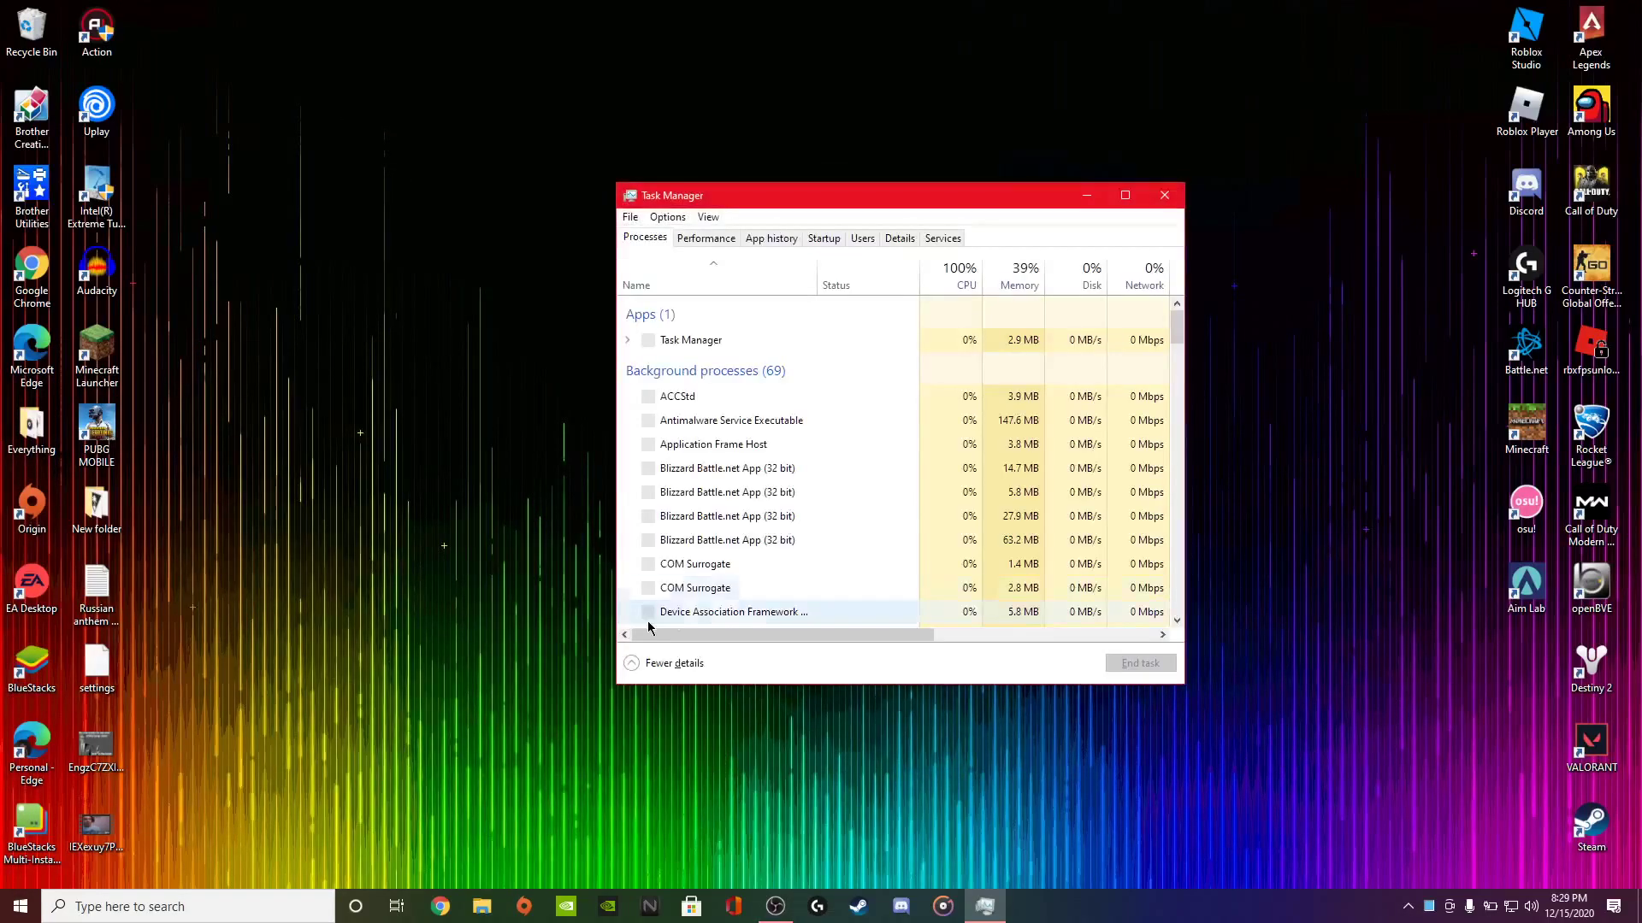
scroll(853, 553, "down", 3)
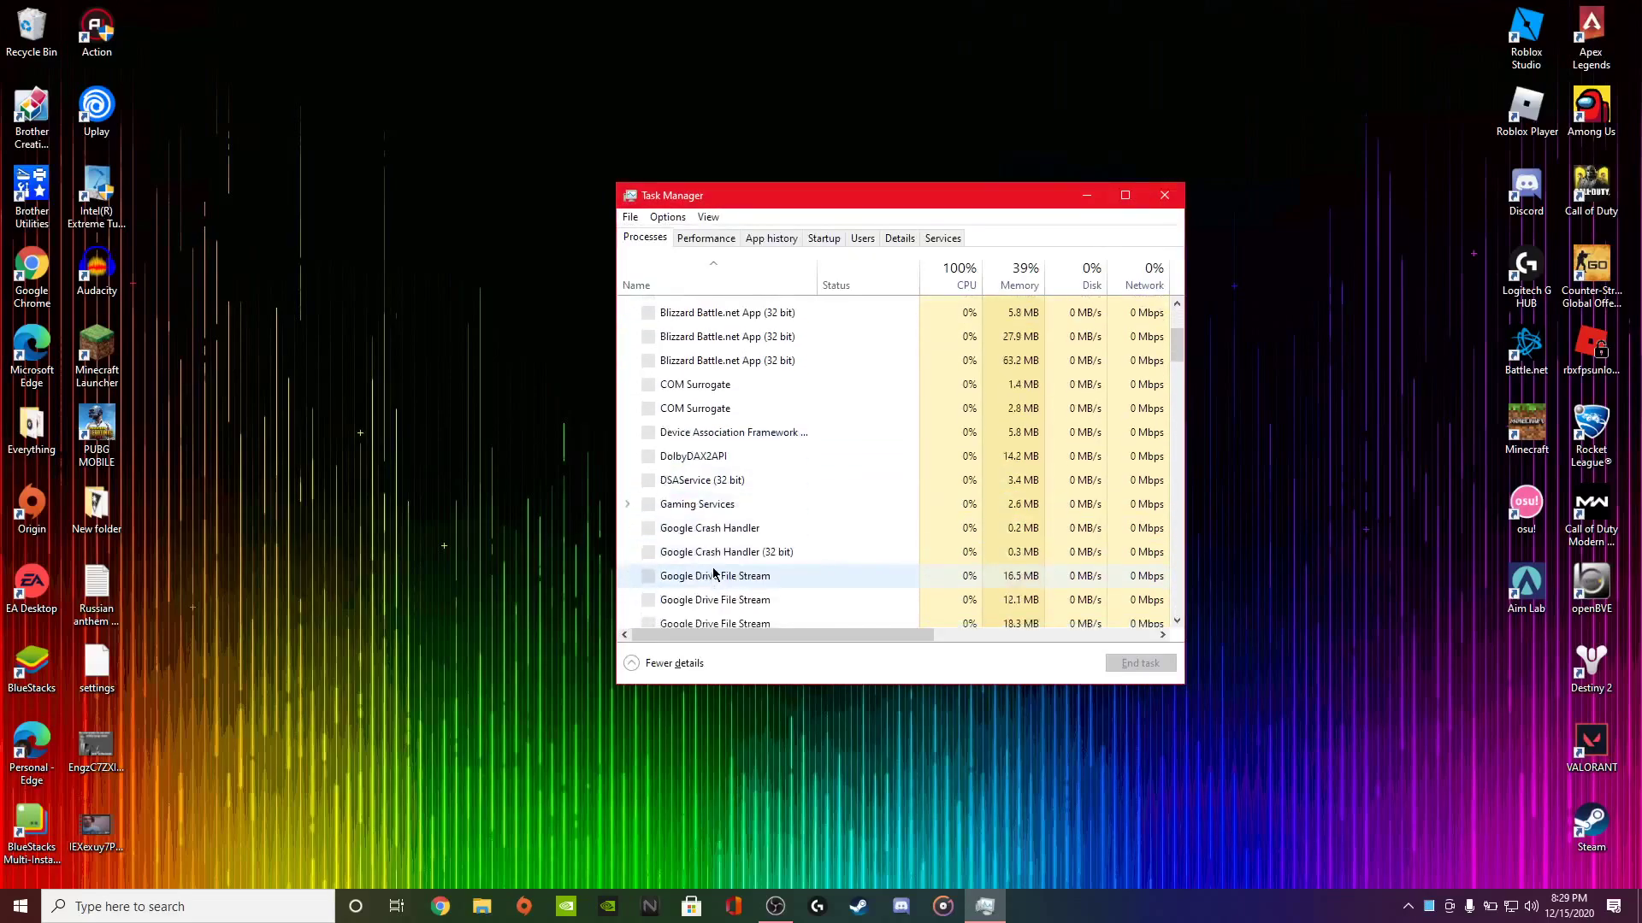
scroll(715, 575, "down", 3)
scroll(715, 569, "down", 1)
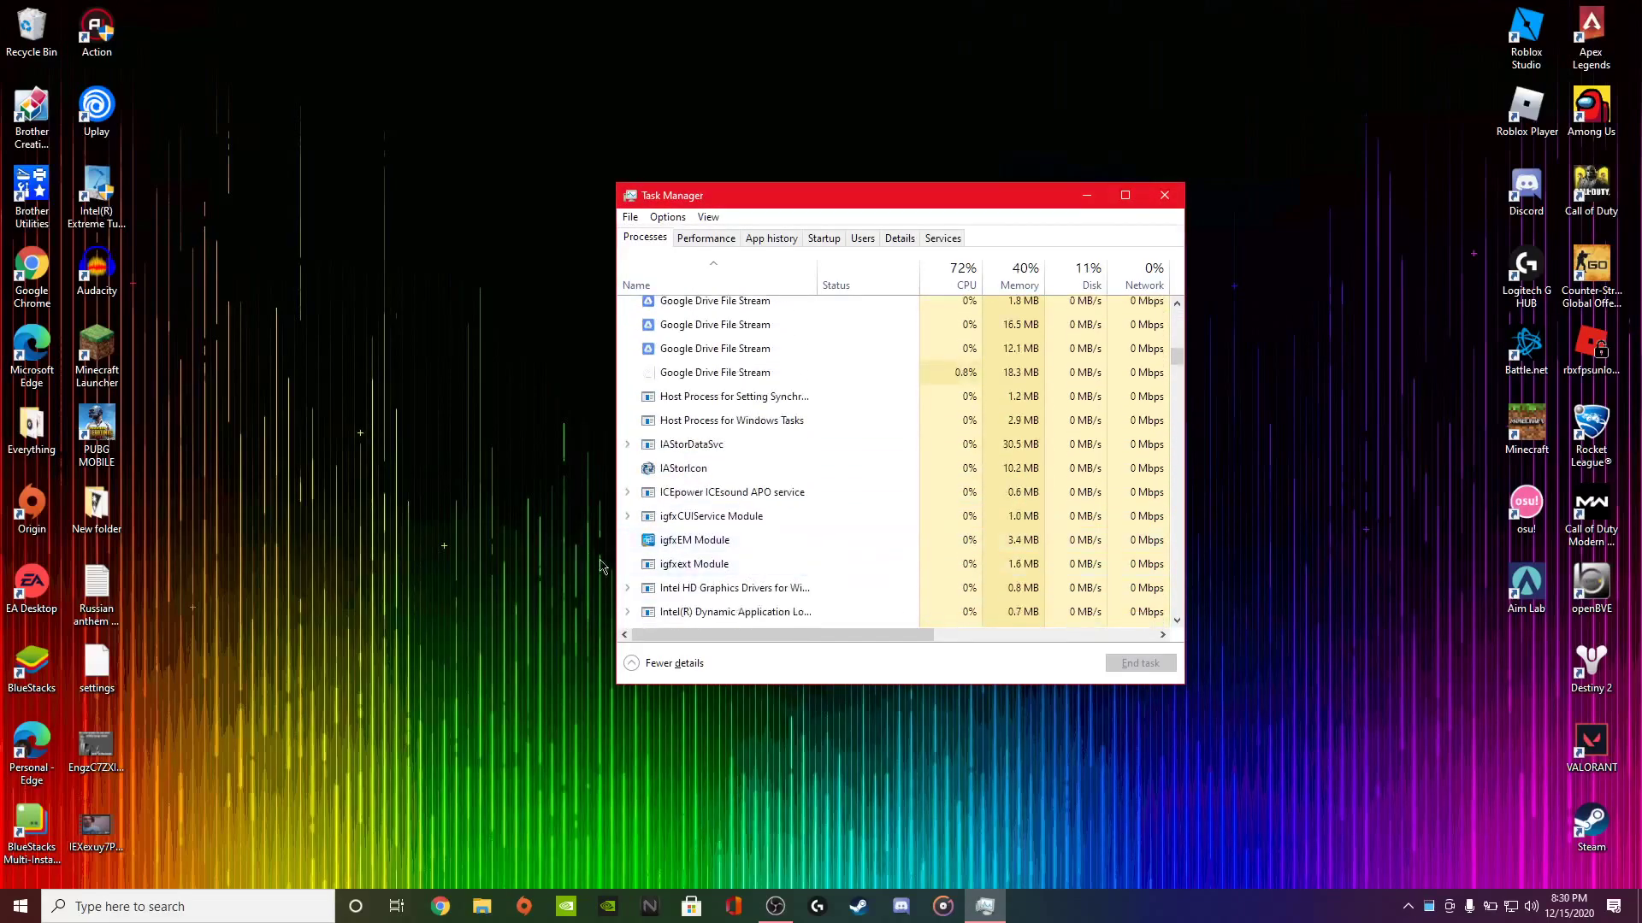
scroll(667, 564, "down", 5)
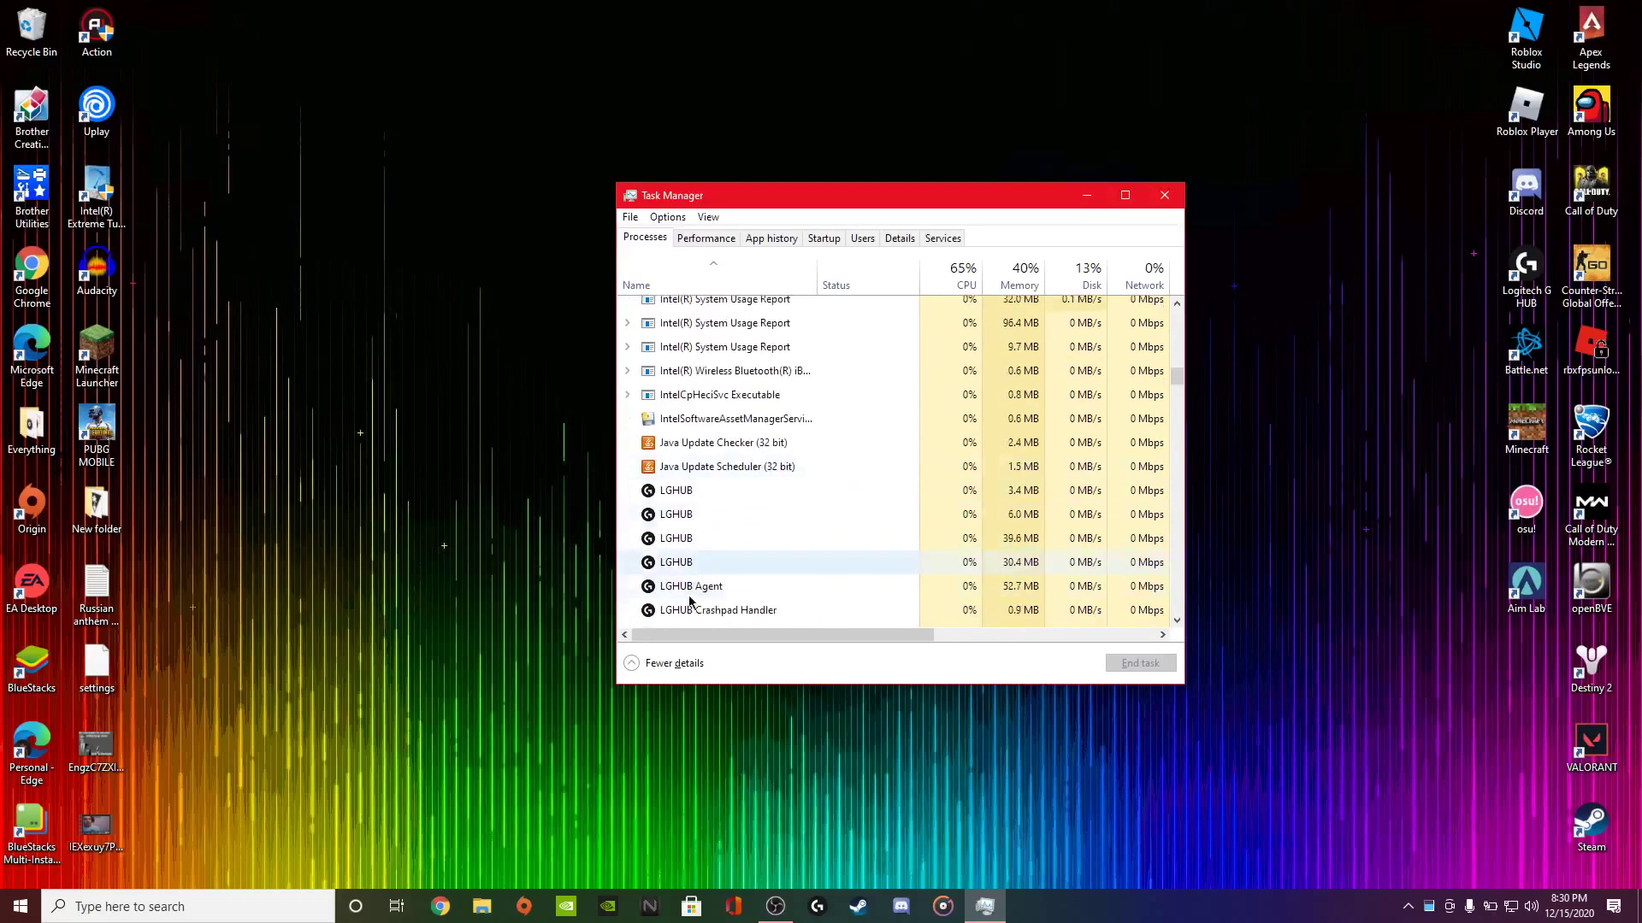
scroll(689, 601, "down", 2)
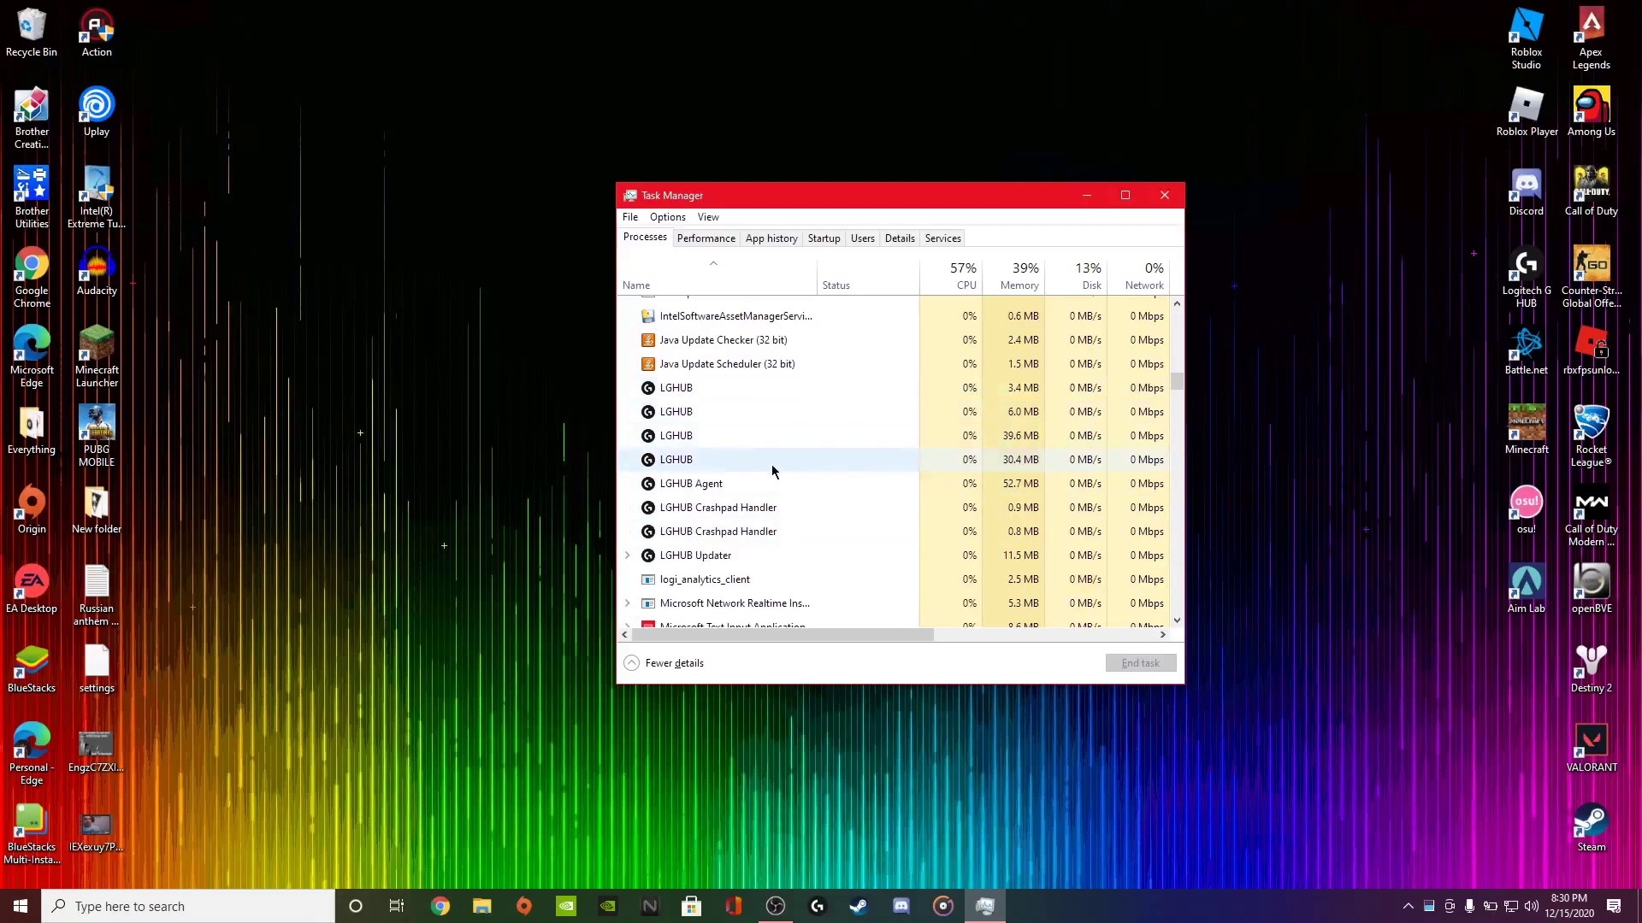
Step: Close Task Manager, relaunch G HUB, and close it again
left_click(1178, 195)
double_click(1522, 267)
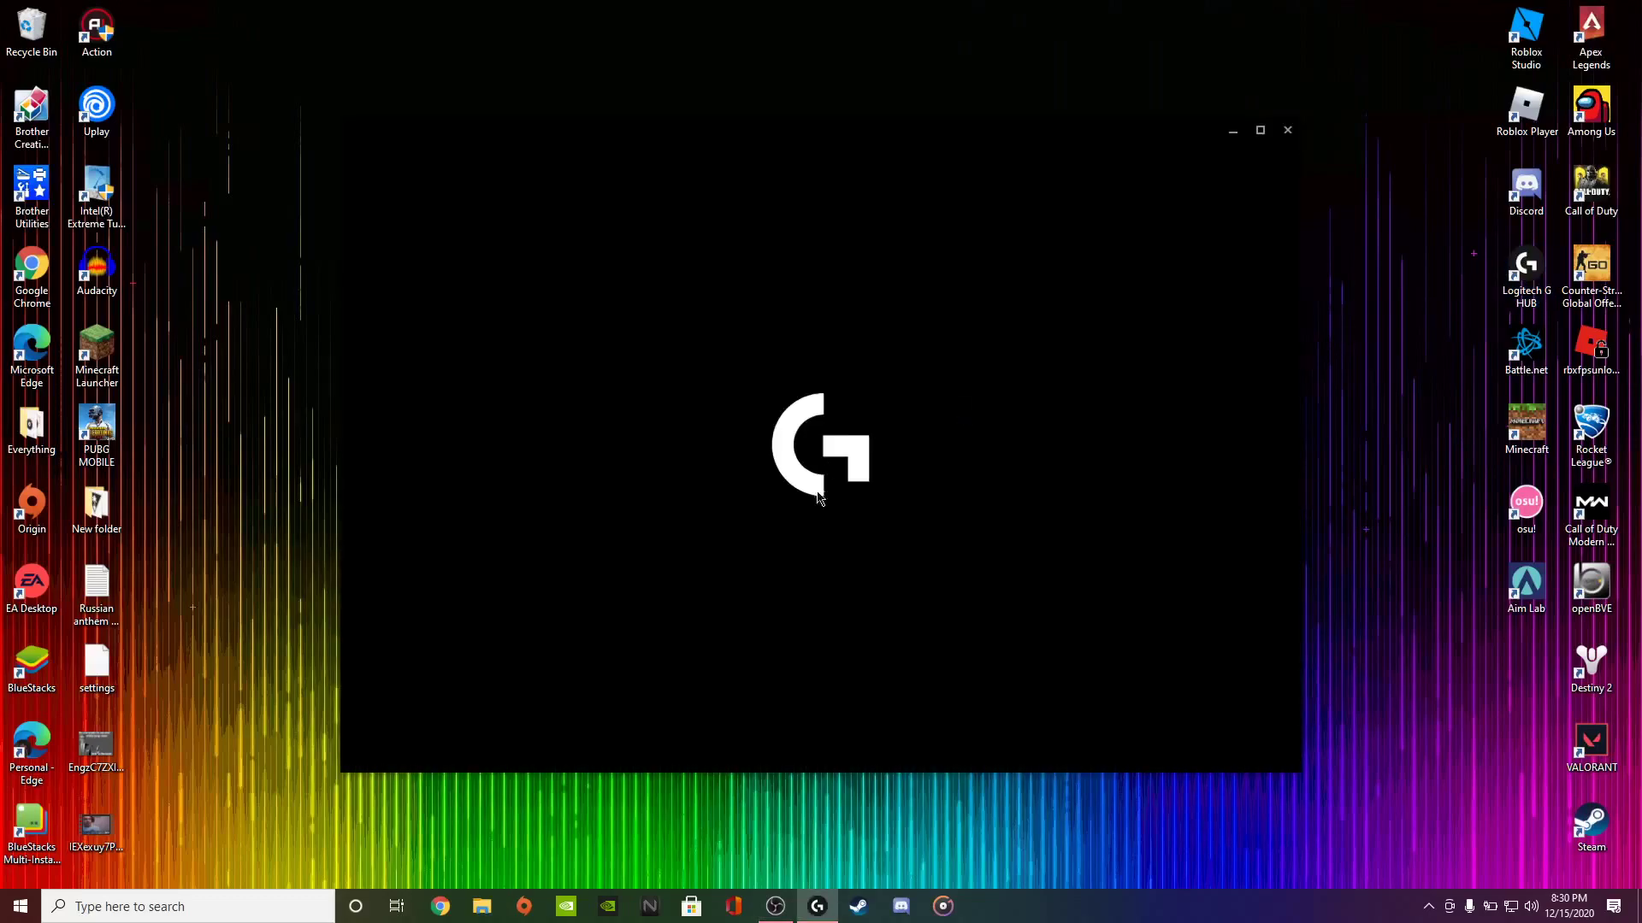
left_click(1285, 132)
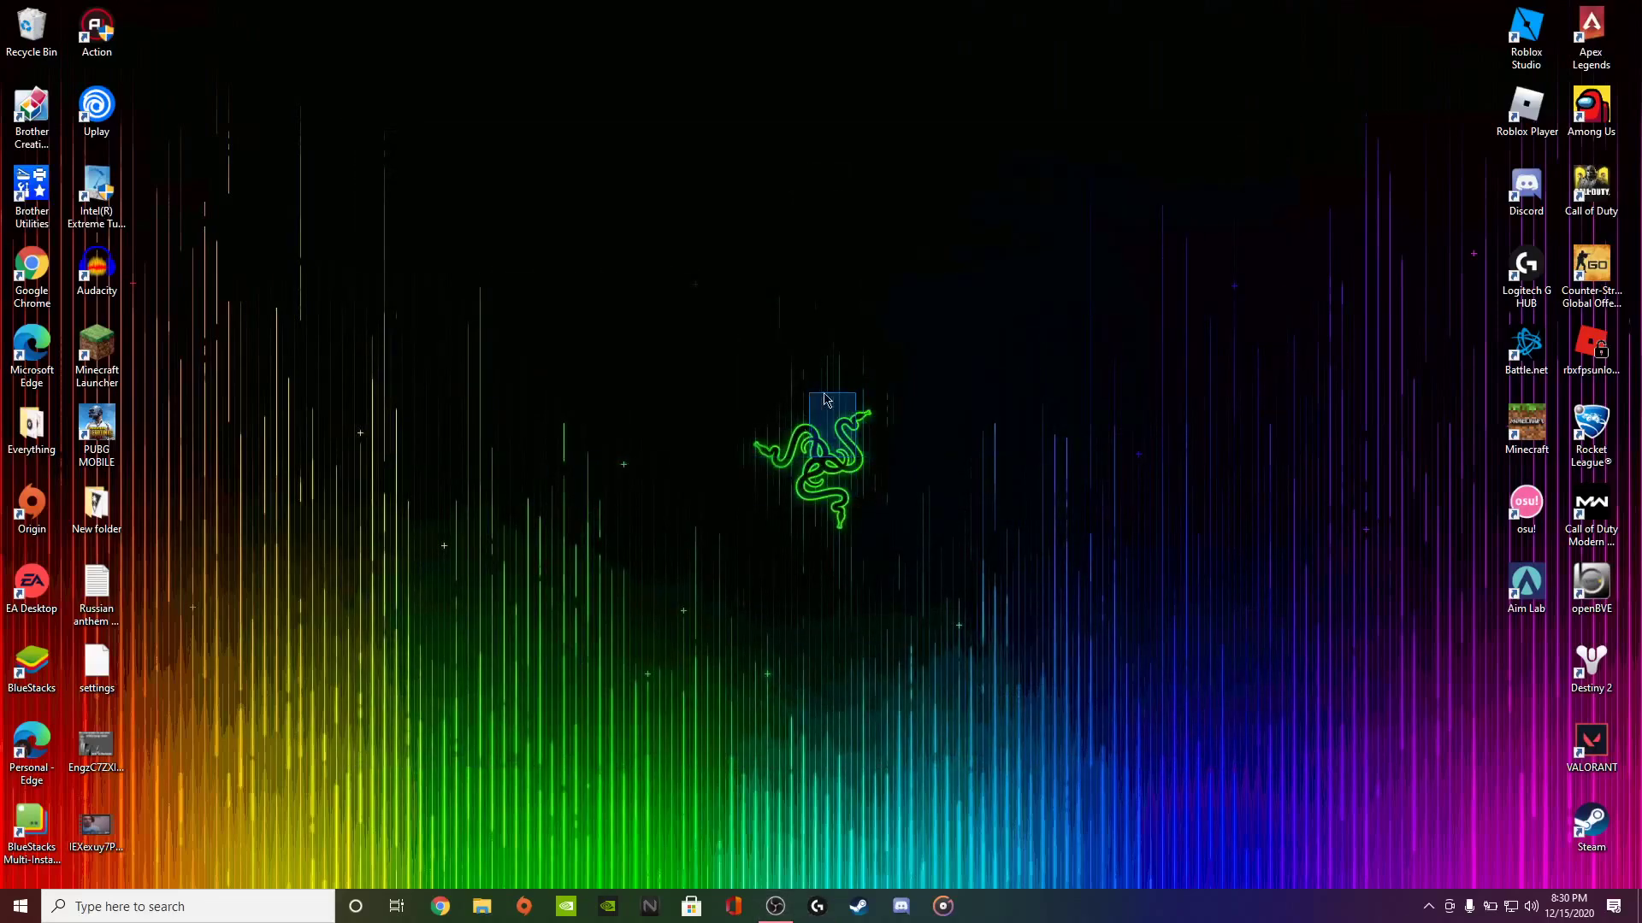
Step: Open Settings, search 'Uninstall', and go to Add or remove programs
left_click_drag(1012, 413, 1069, 338)
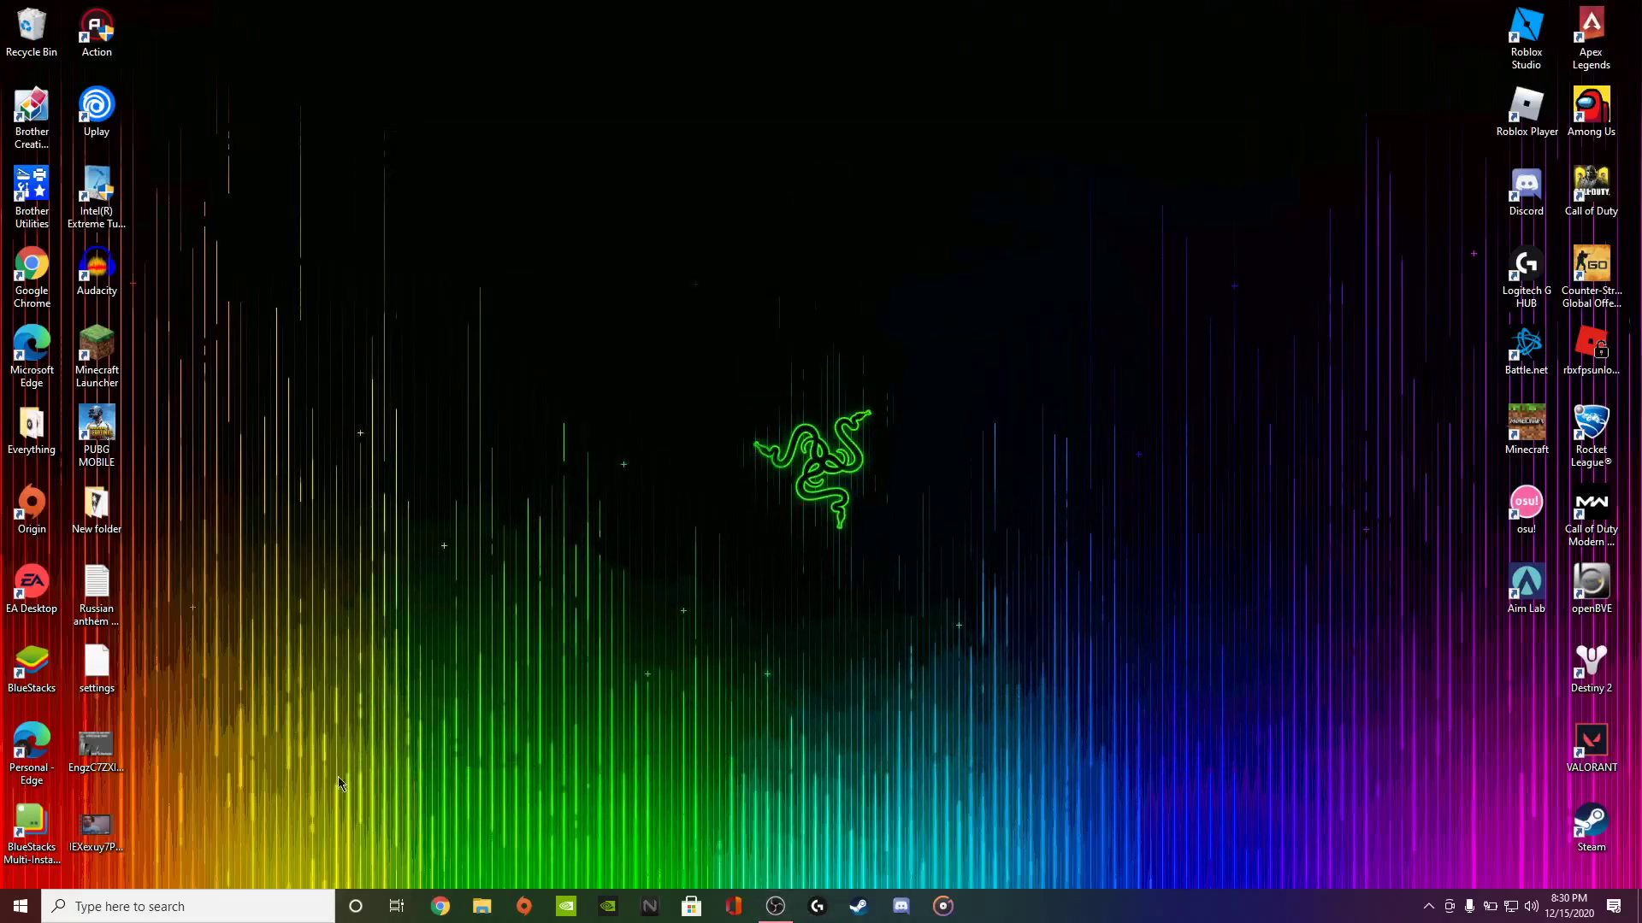
left_click(256, 906)
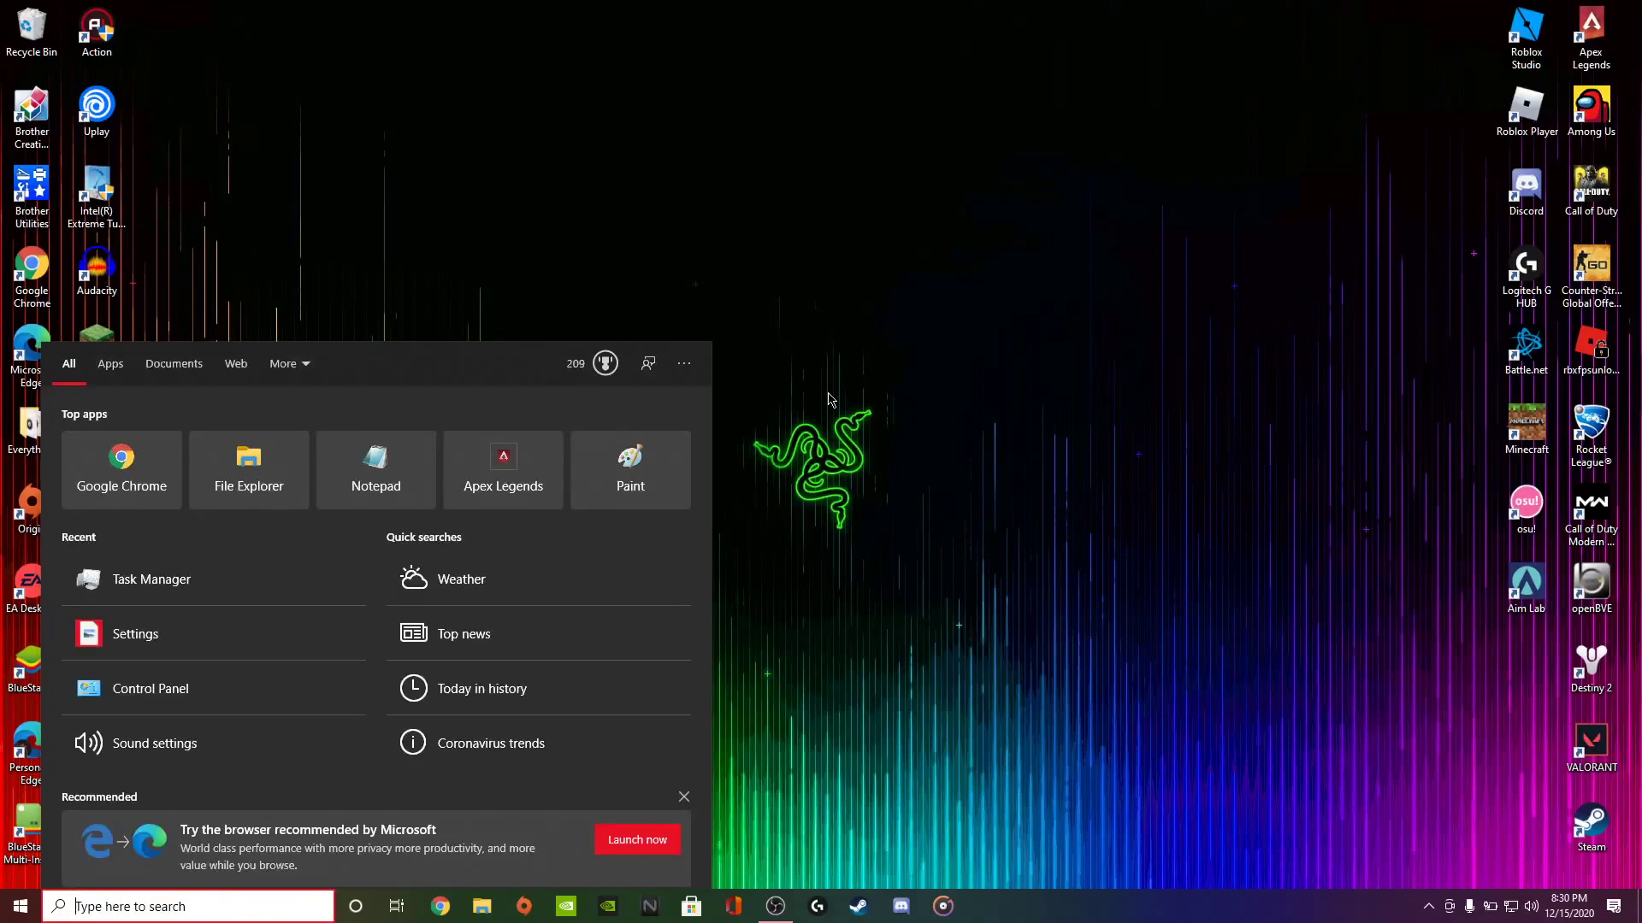
type("Settings")
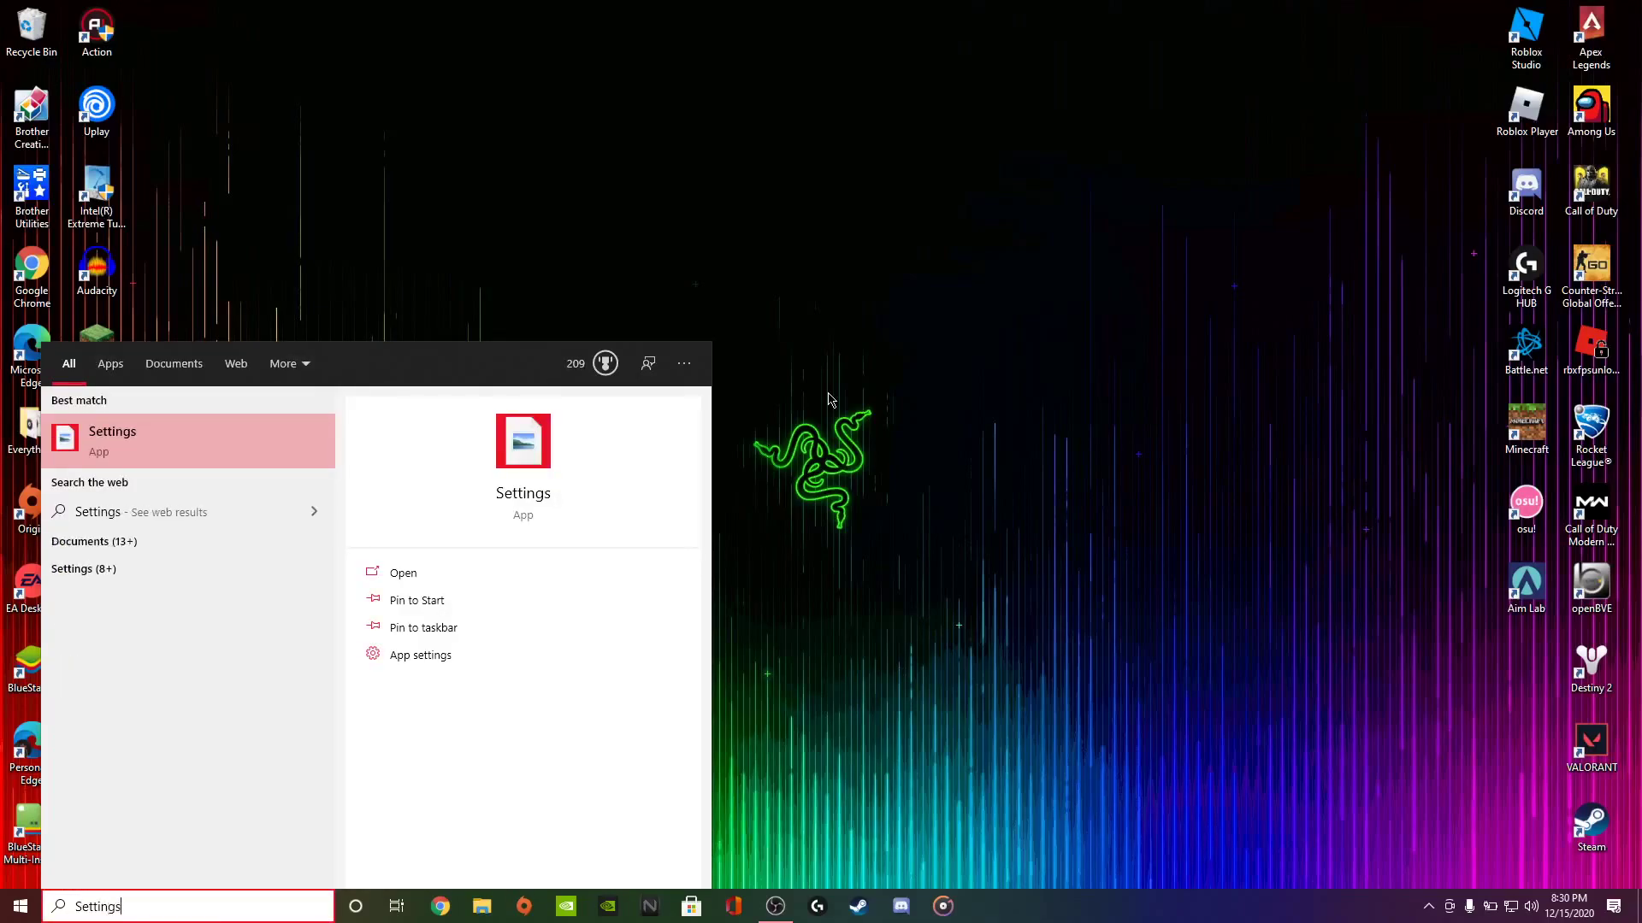
key("Return")
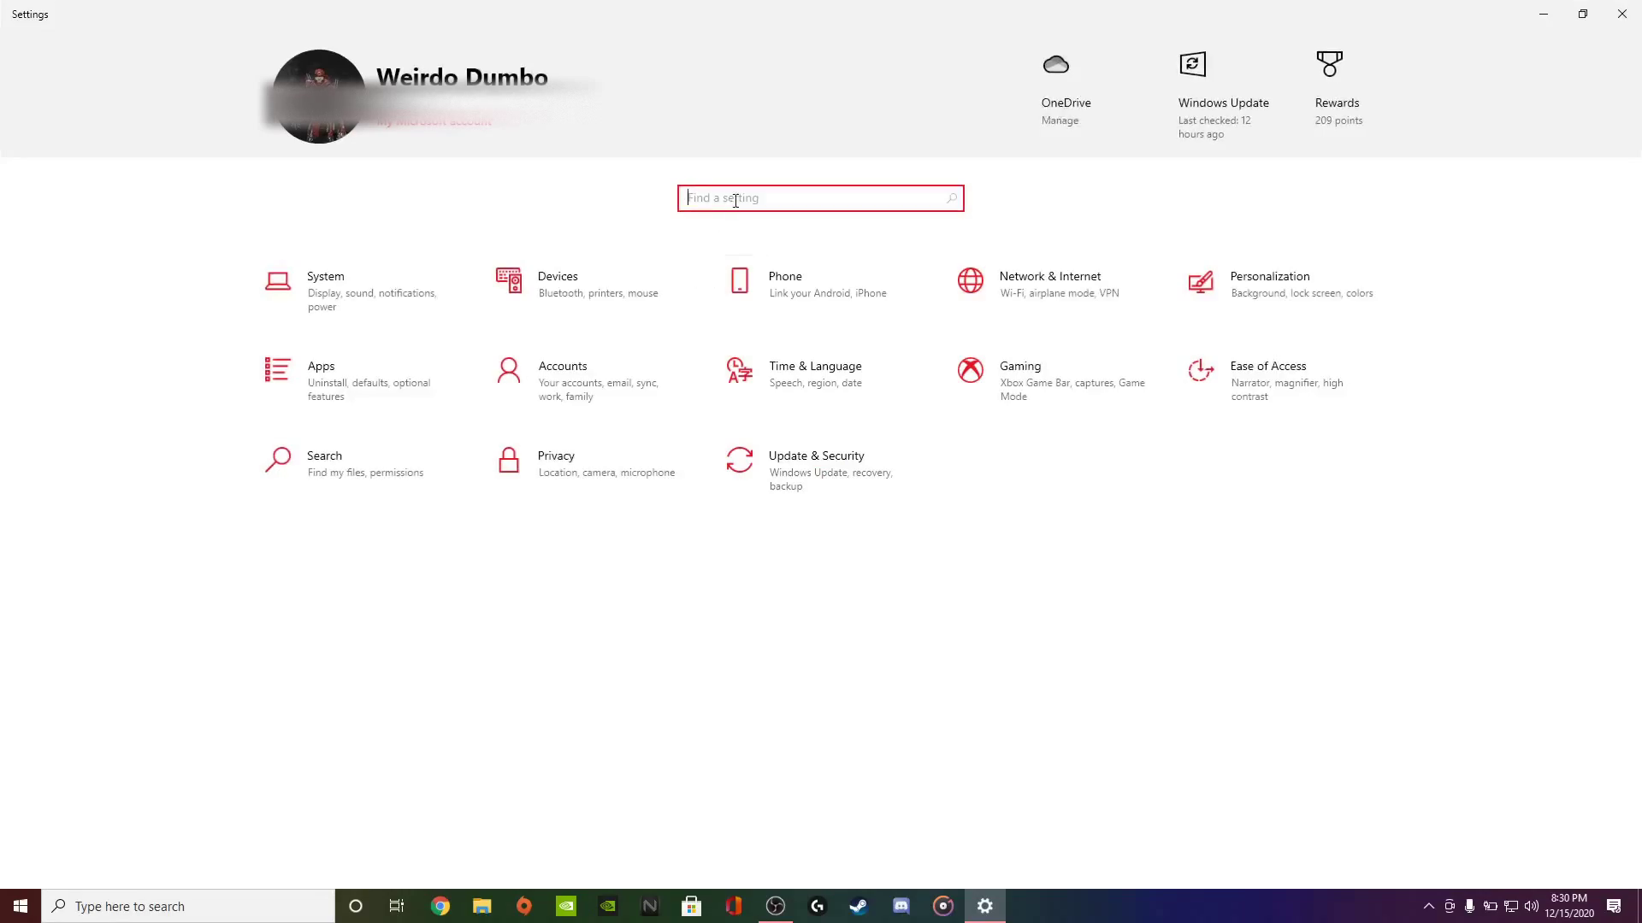
type("Uninstall")
key("Return")
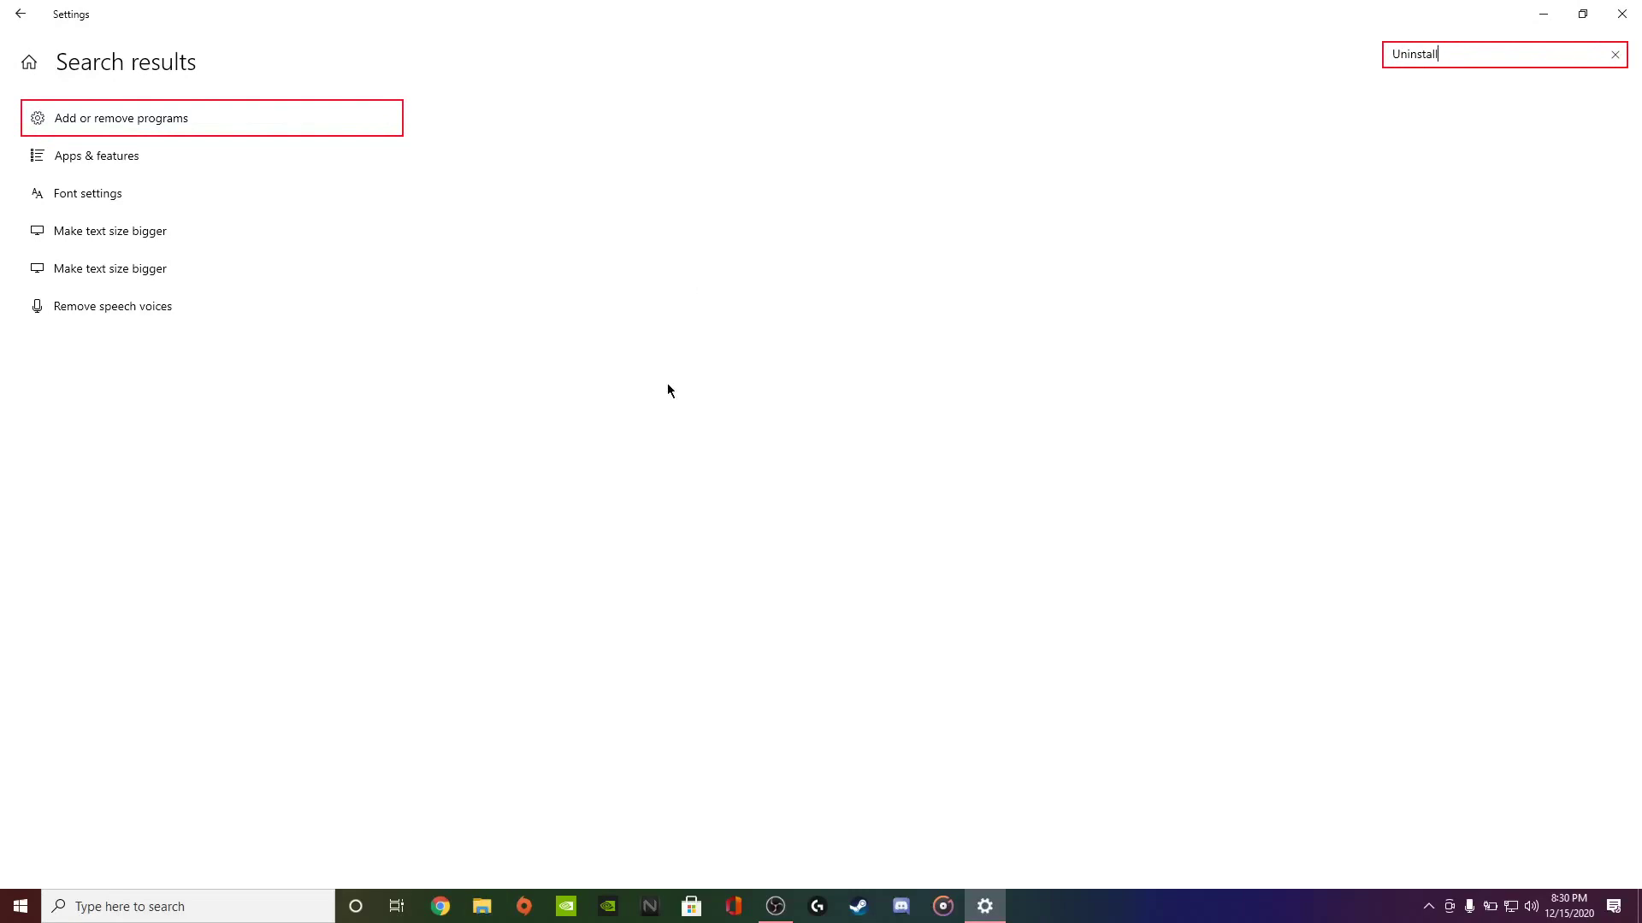
left_click(189, 119)
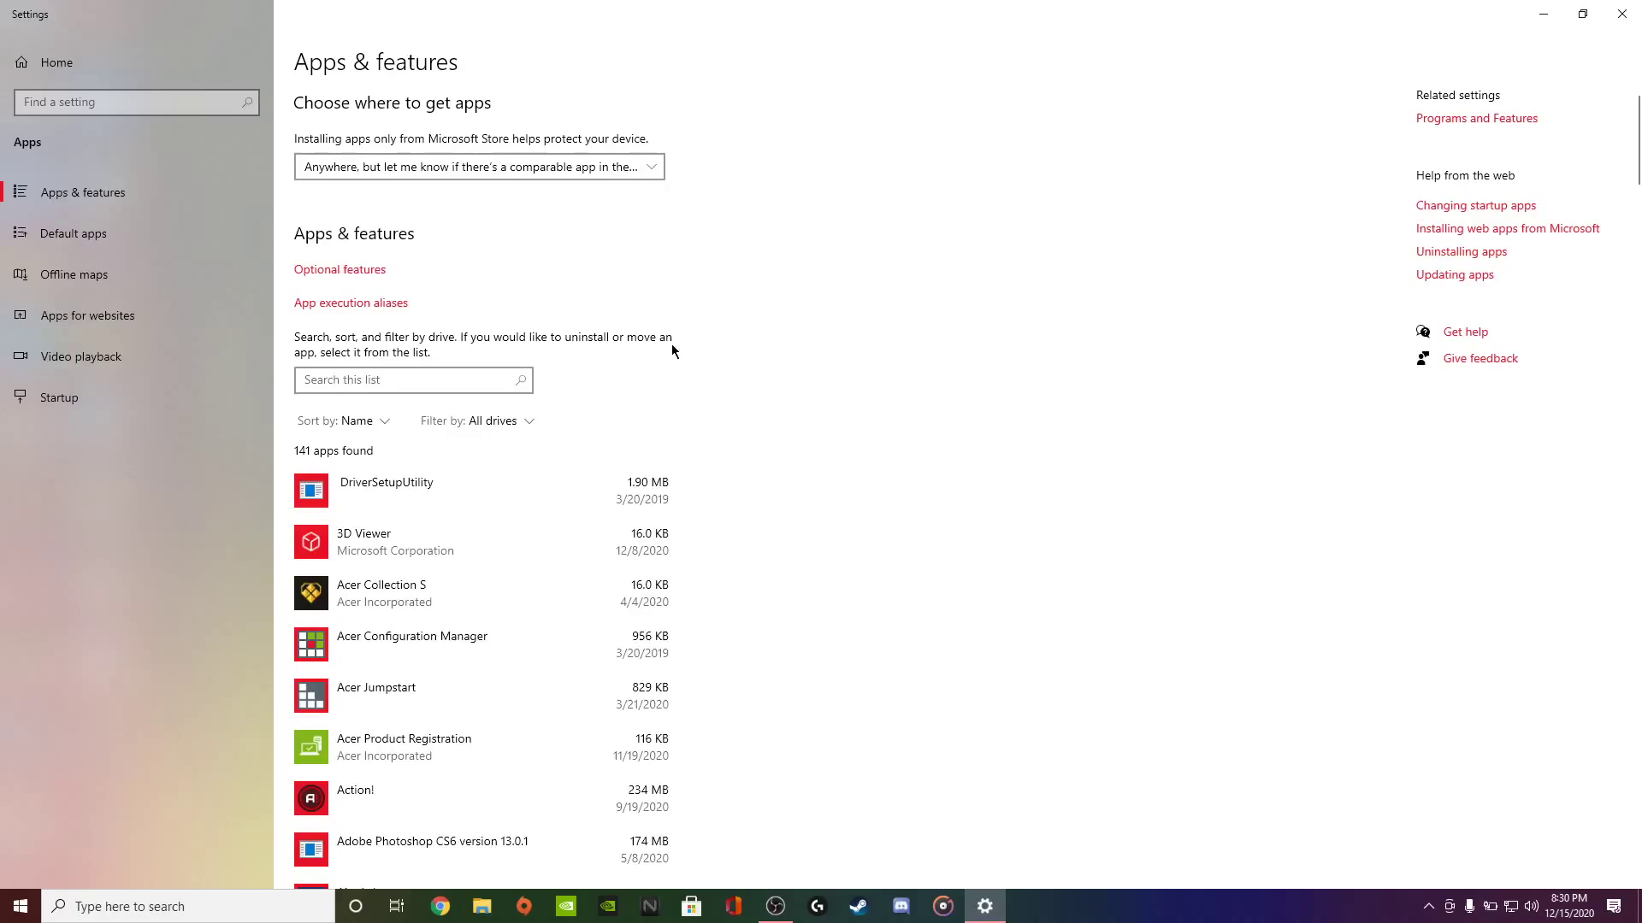
Step: Find Logitech G HUB in the apps list and choose Modify to launch its installer
scroll(718, 374, "down", 15)
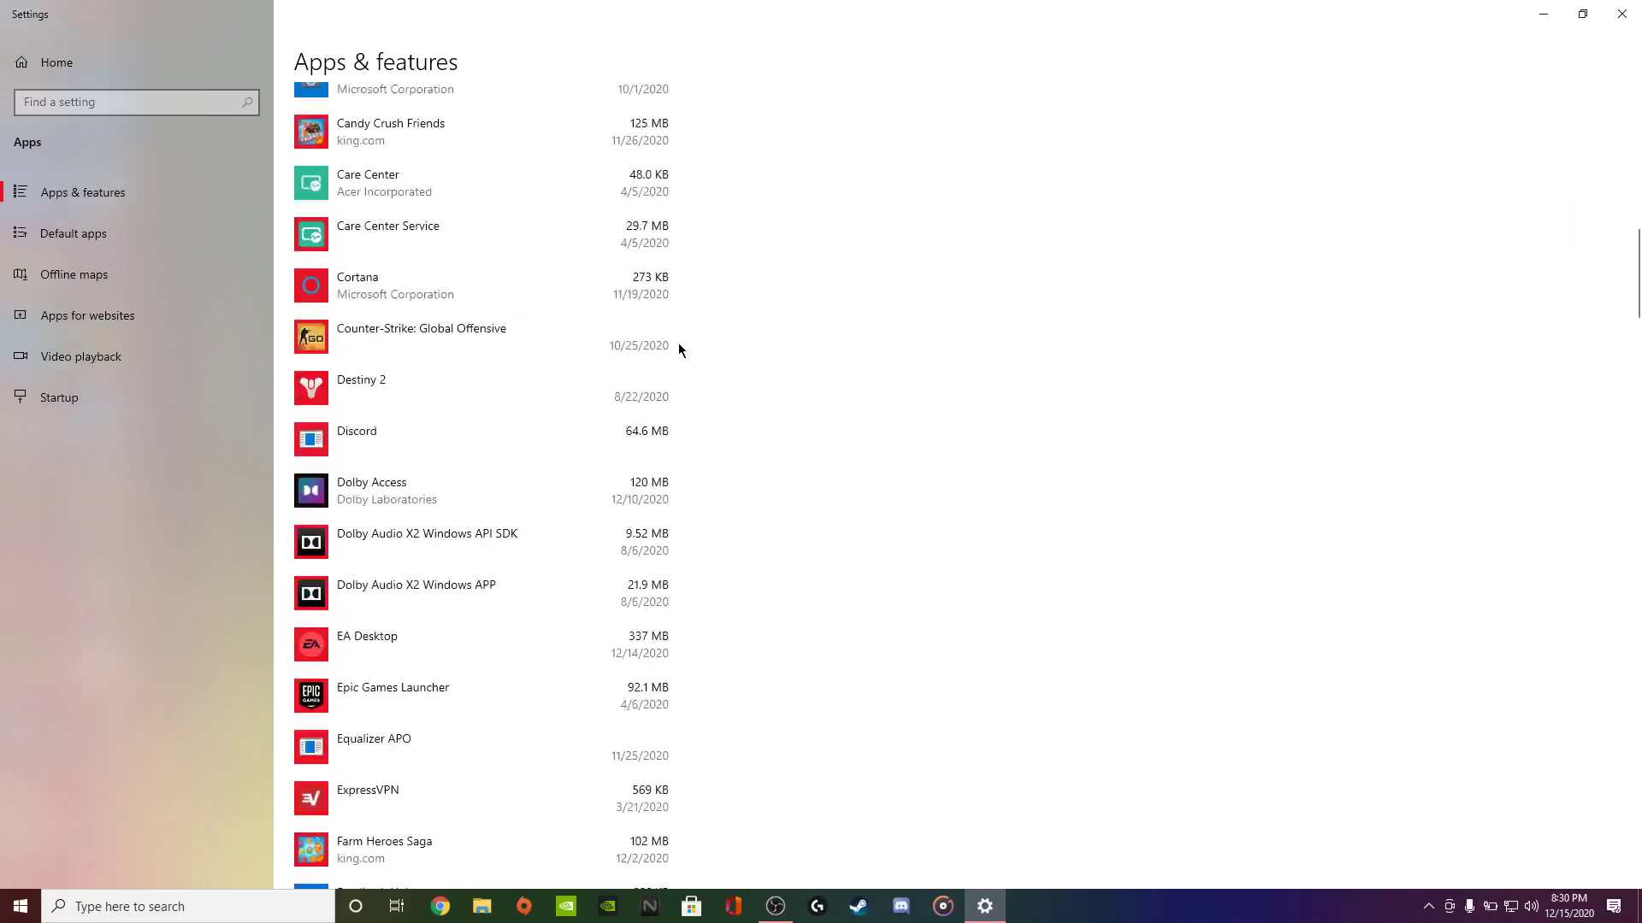
scroll(448, 510, "down", 5)
scroll(448, 510, "down", 5)
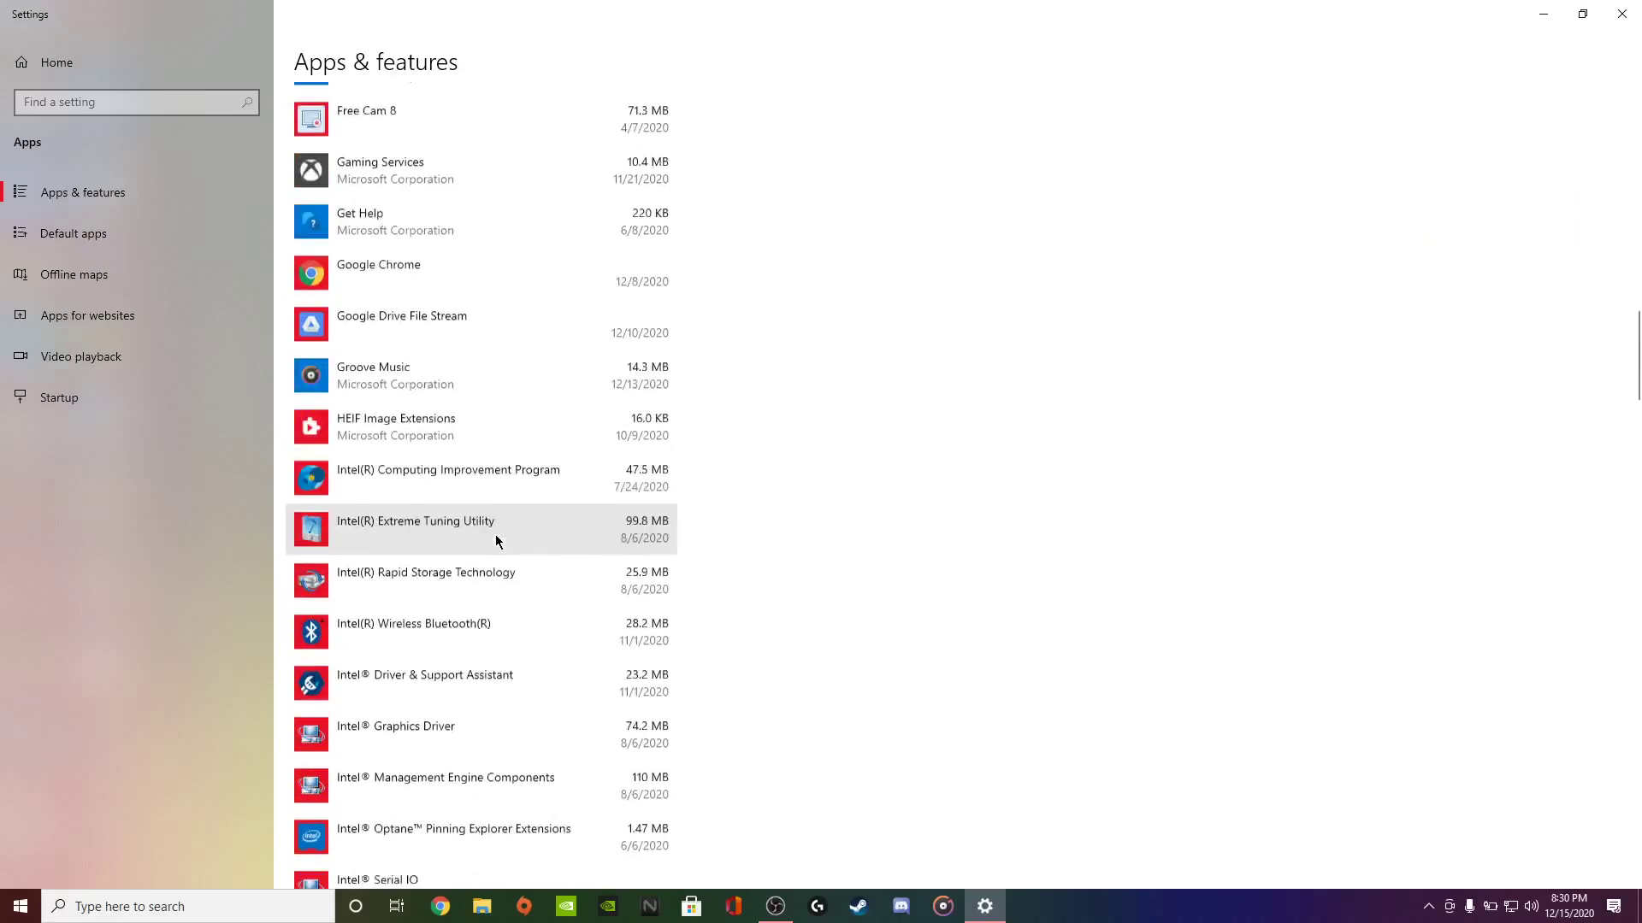
scroll(481, 540, "down", 5)
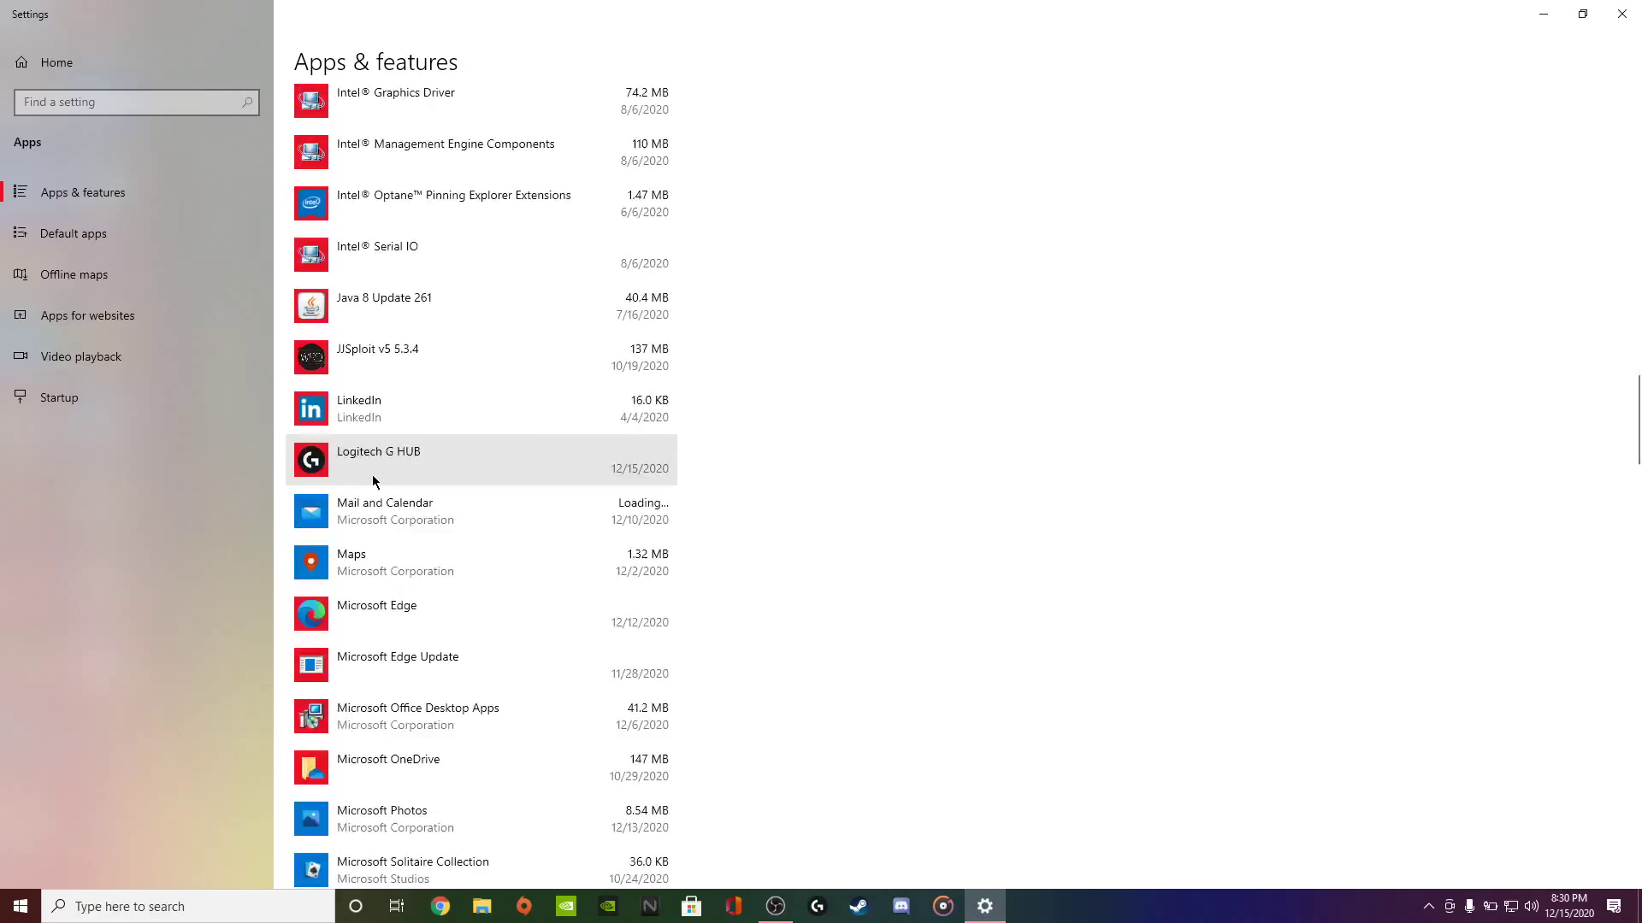
left_click(438, 460)
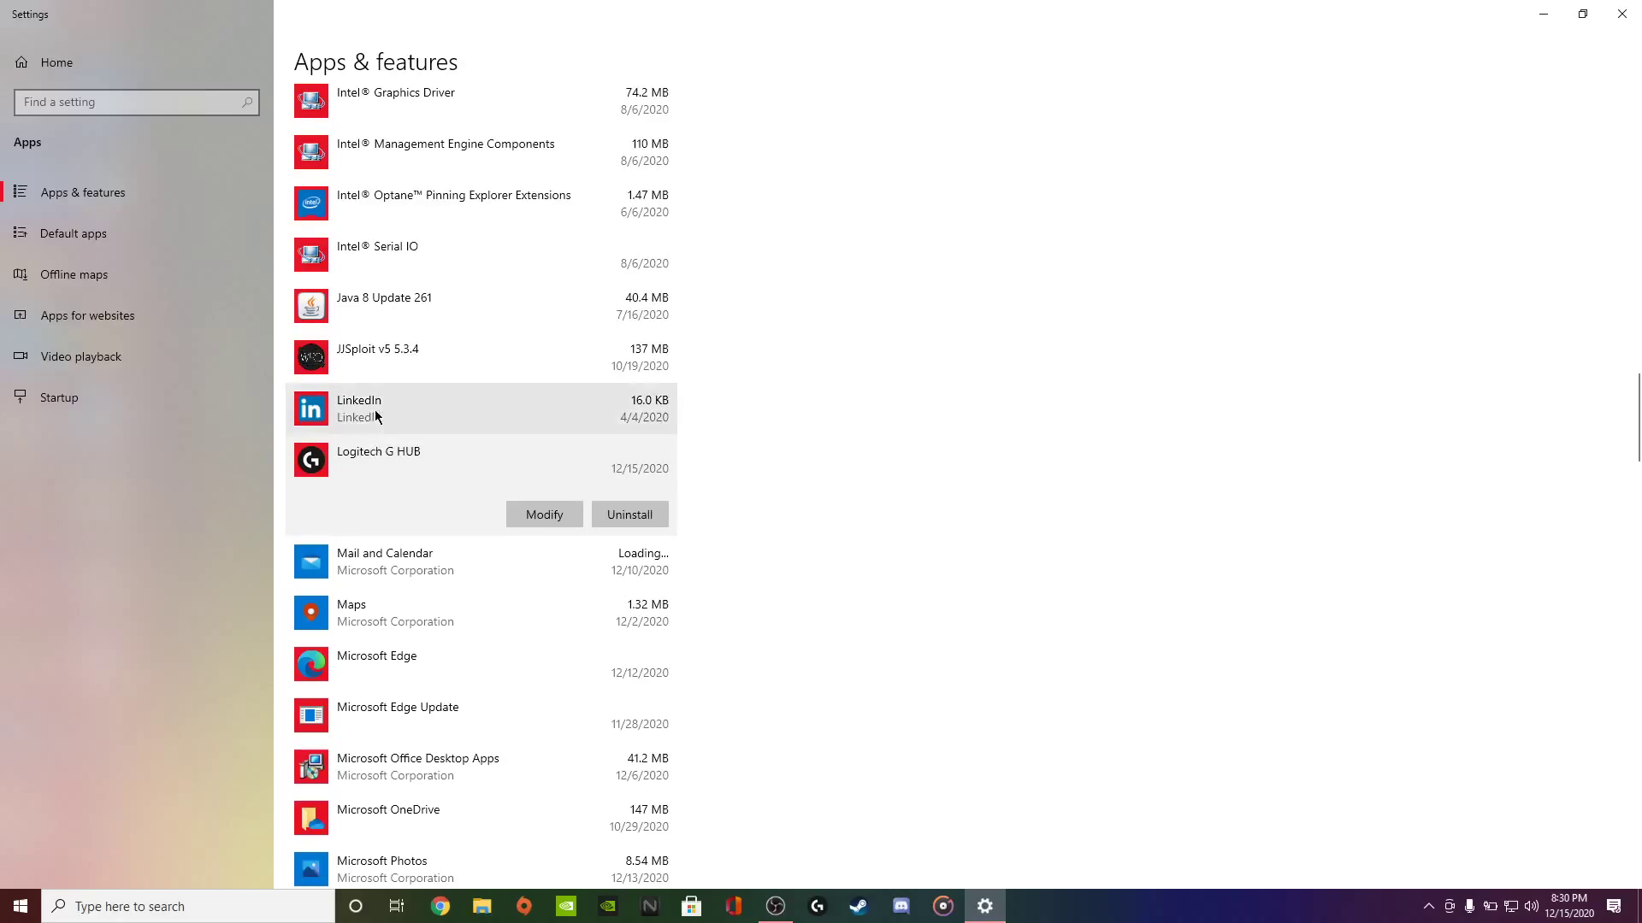
left_click(540, 508)
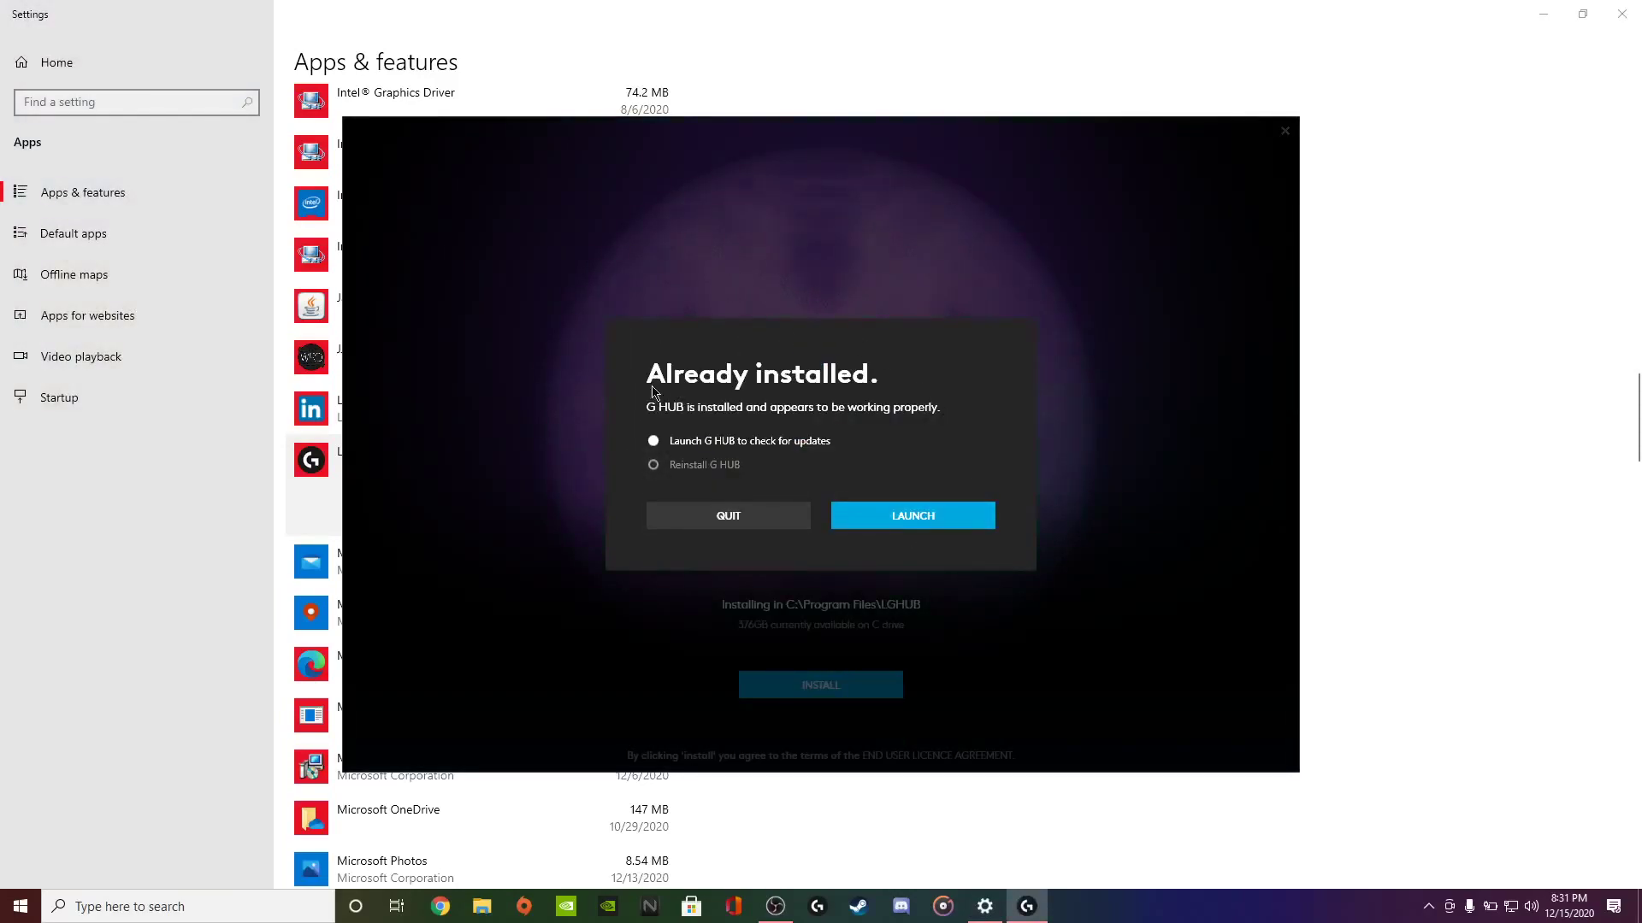
Step: Pick Reinstall G HUB, back out of the confirmation, quit the installer, and minimize Settings
left_click(653, 465)
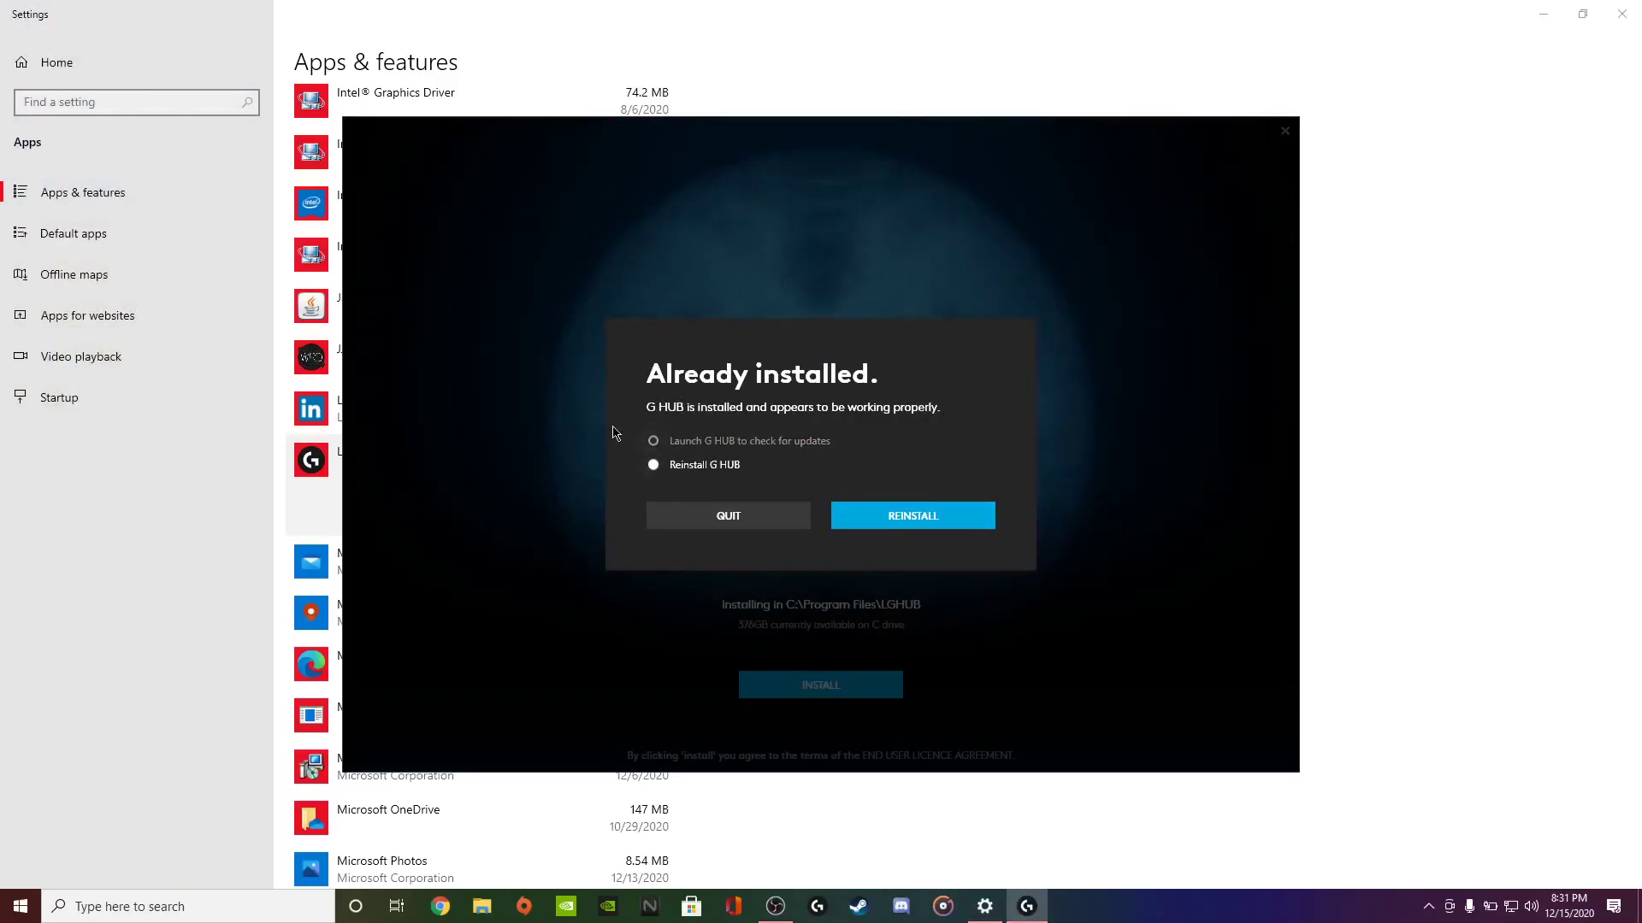
left_click(947, 514)
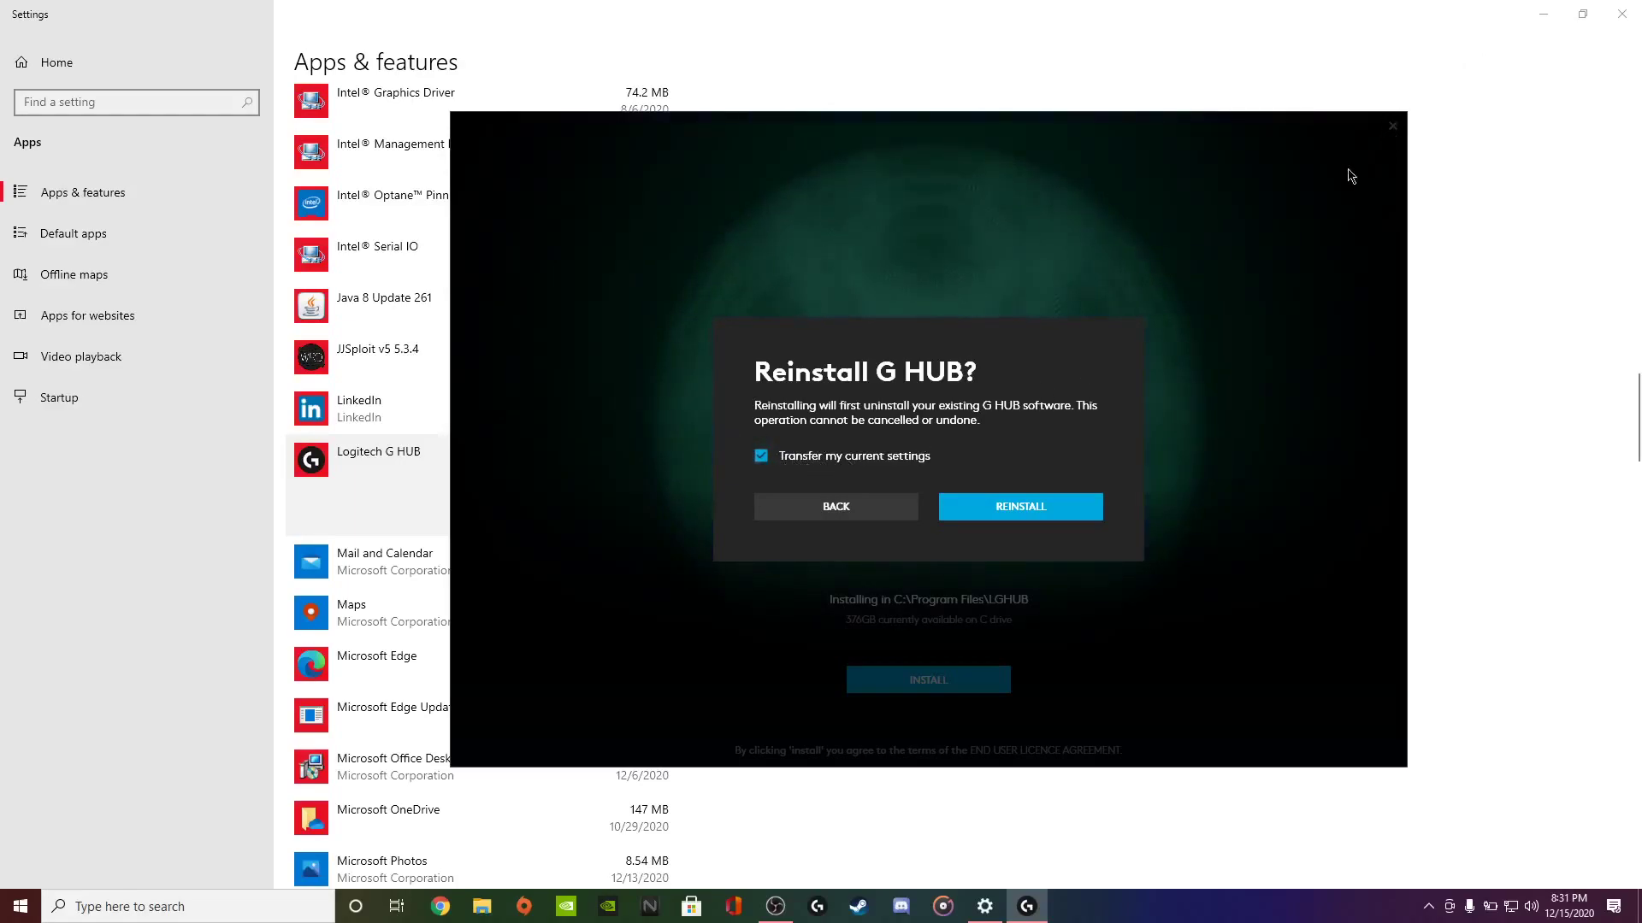
left_click(860, 515)
left_click(882, 516)
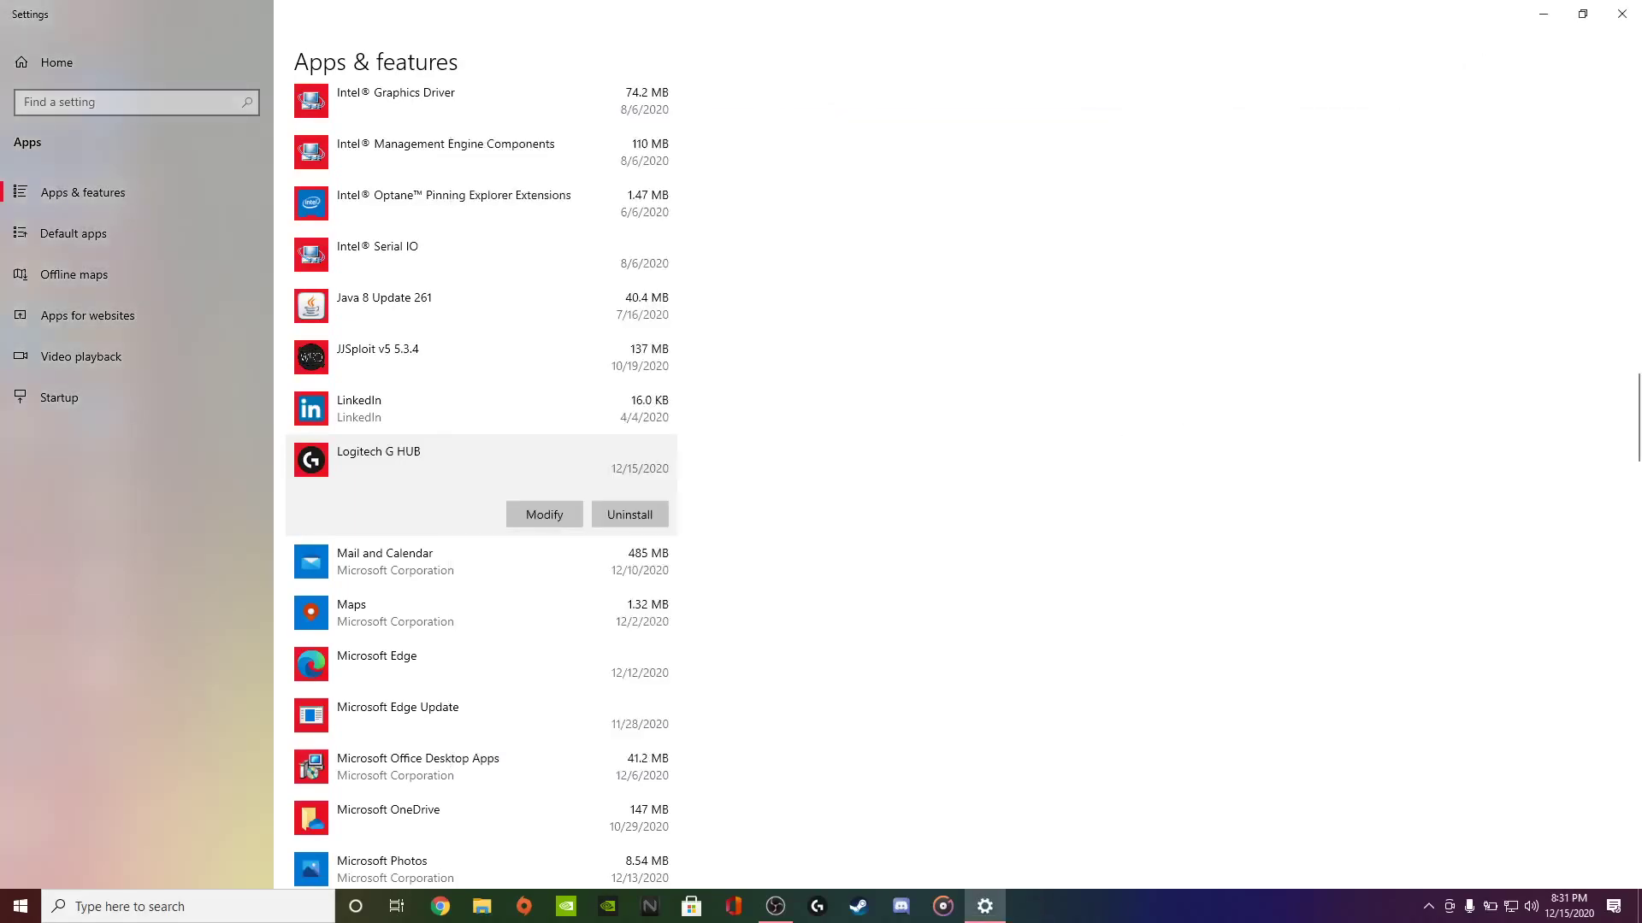
left_click(1544, 14)
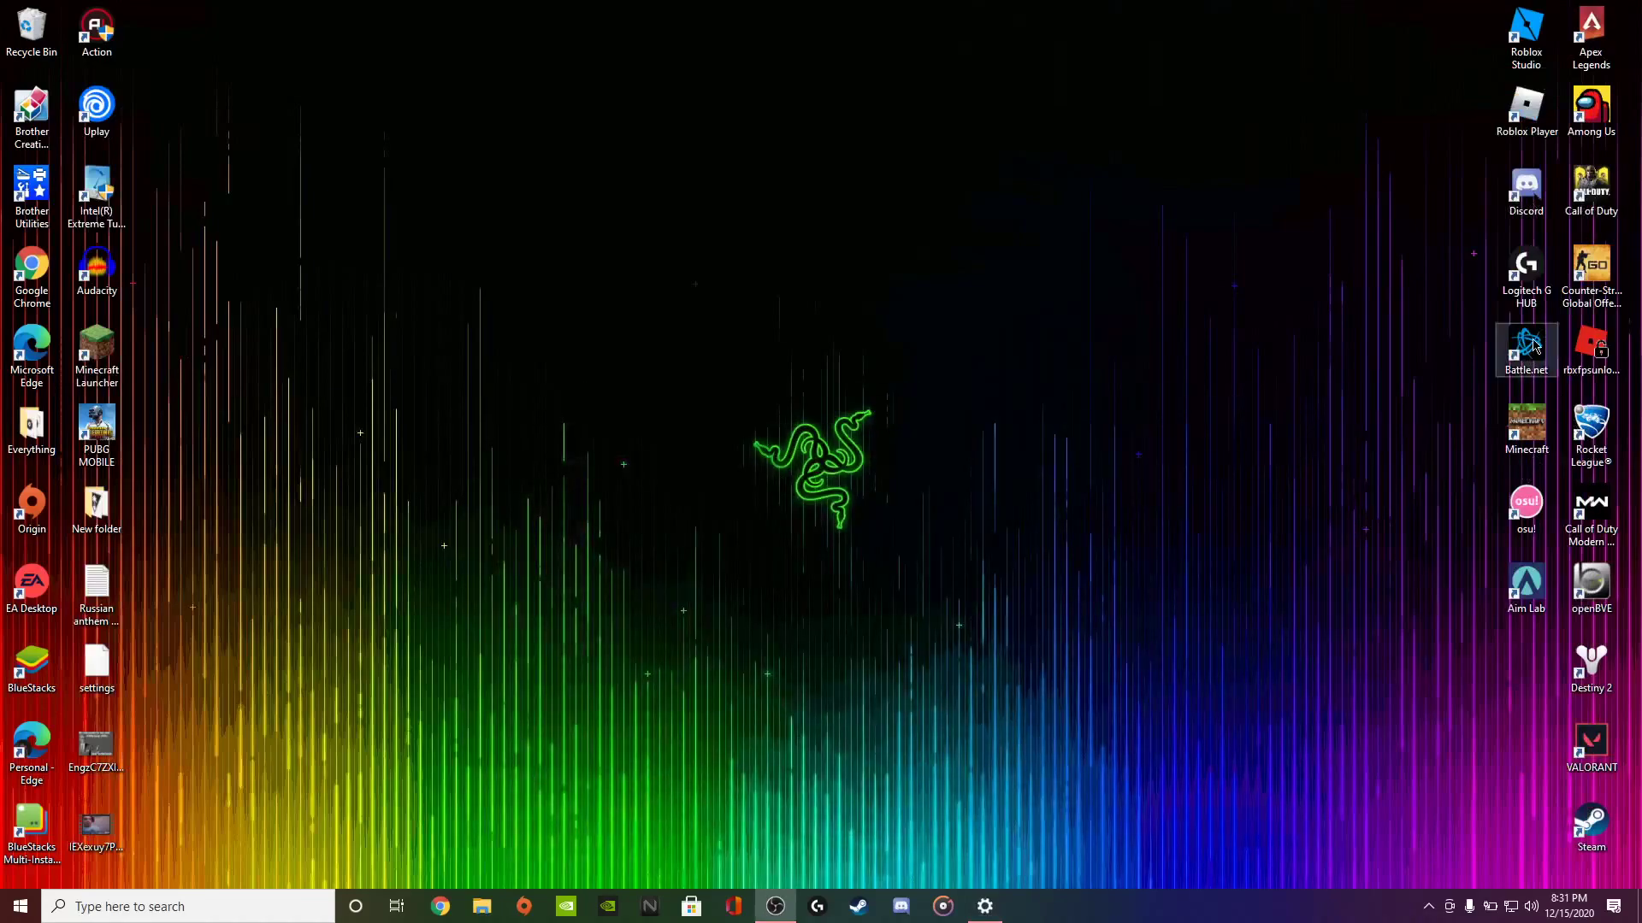
Step: Launch G HUB and check the games and applications profiles list
double_click(1526, 270)
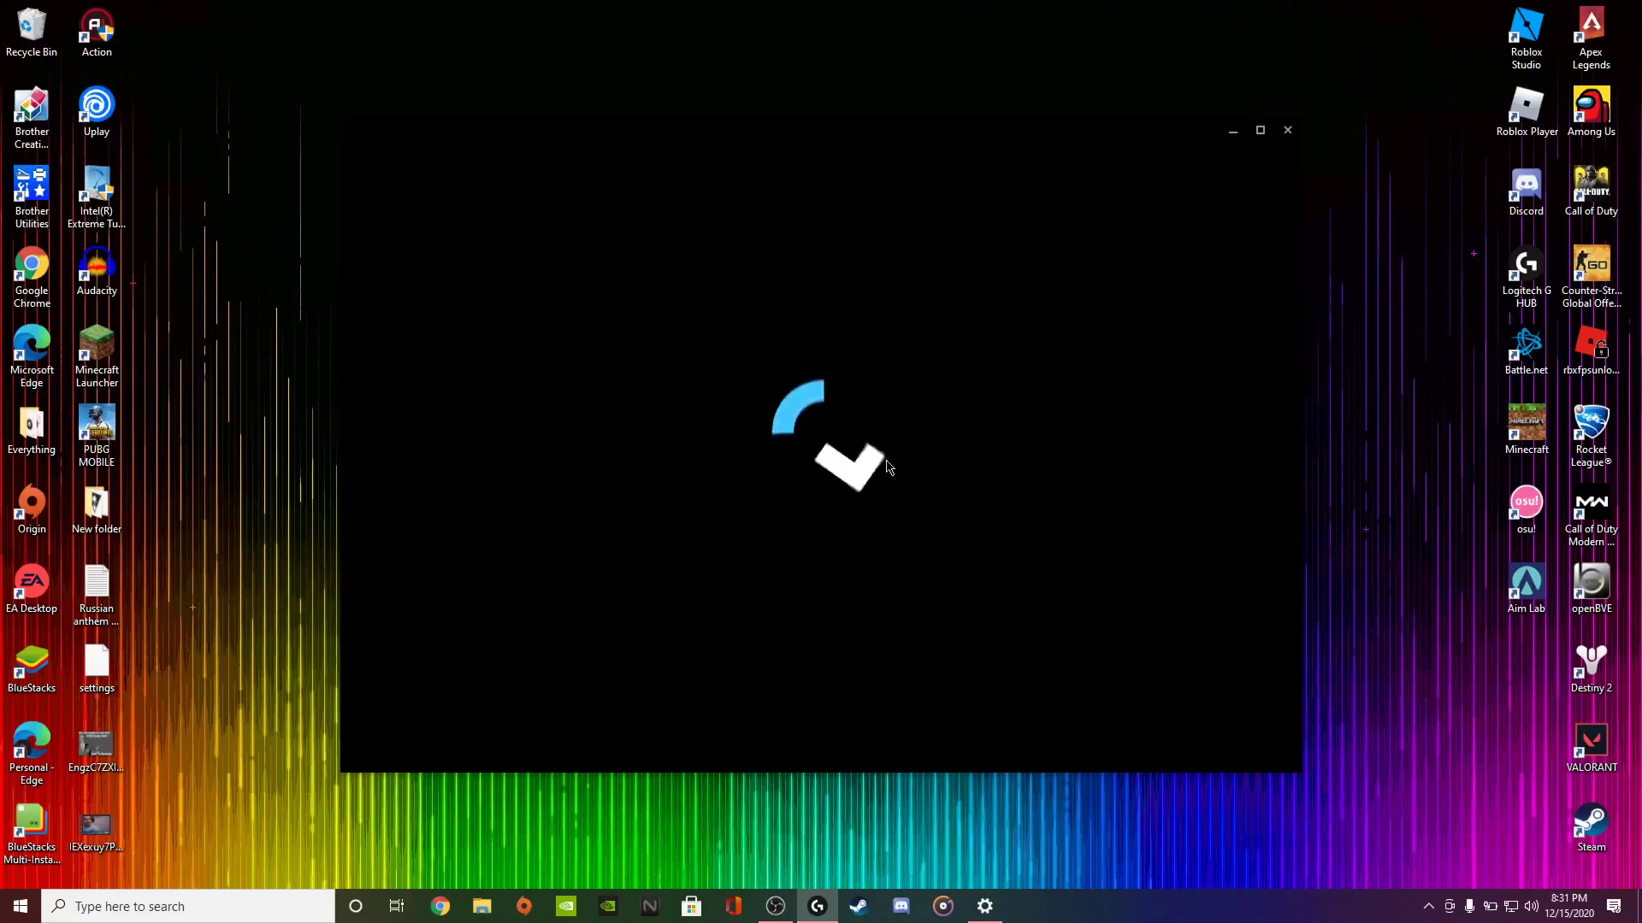
left_click(816, 179)
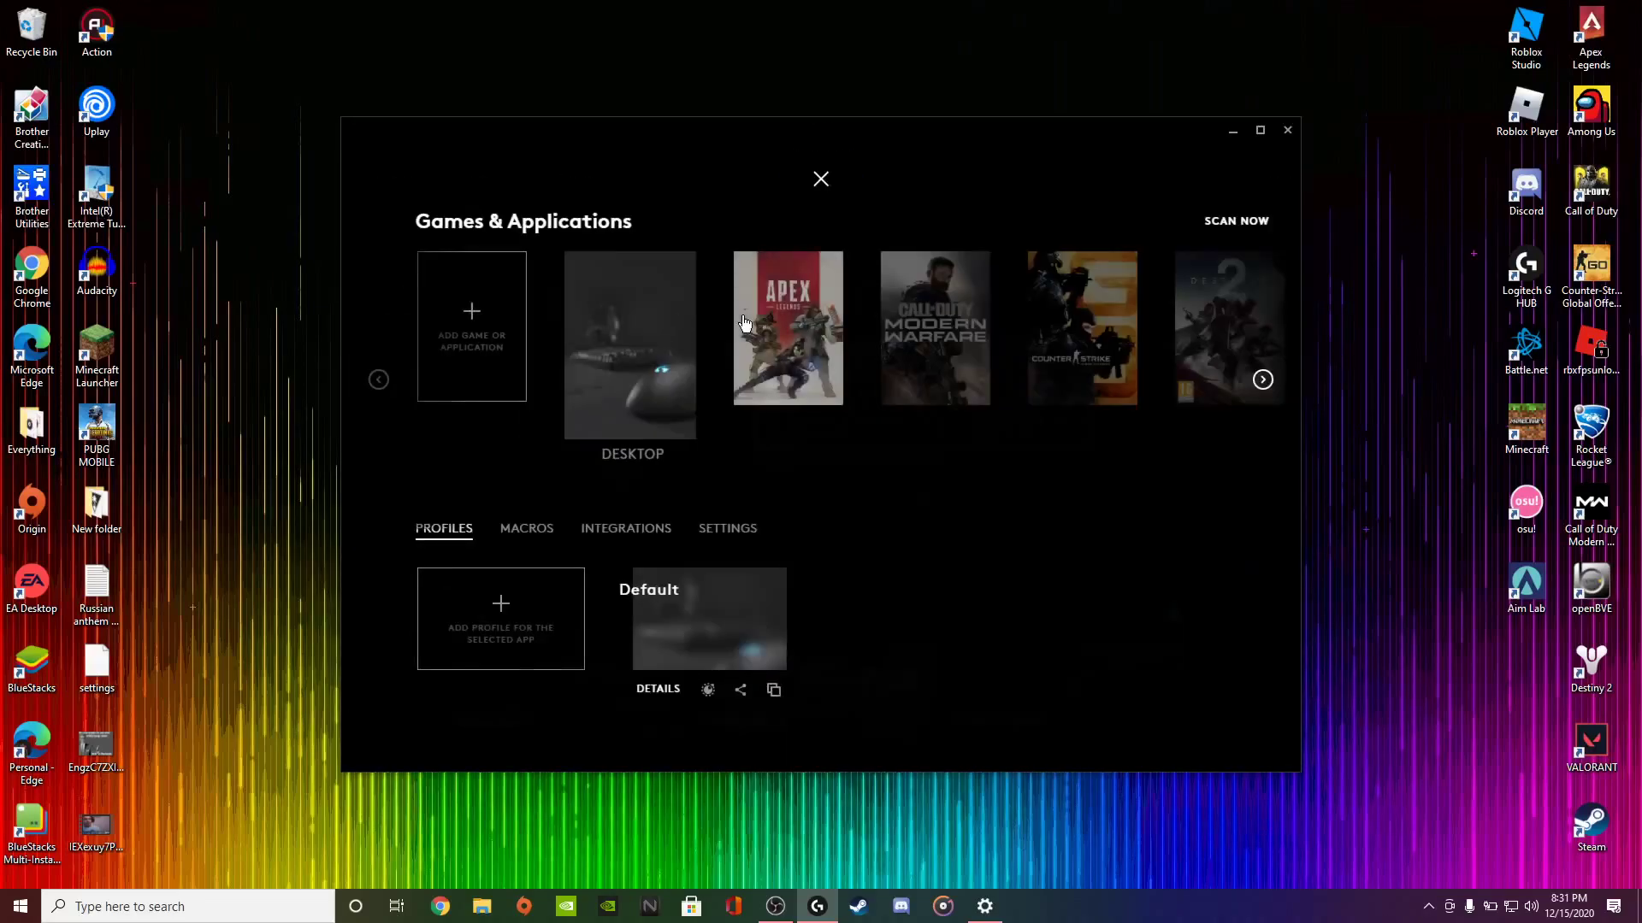
left_click(820, 179)
Step: Review the G502's side-button assignments, then close G HUB
left_click(564, 405)
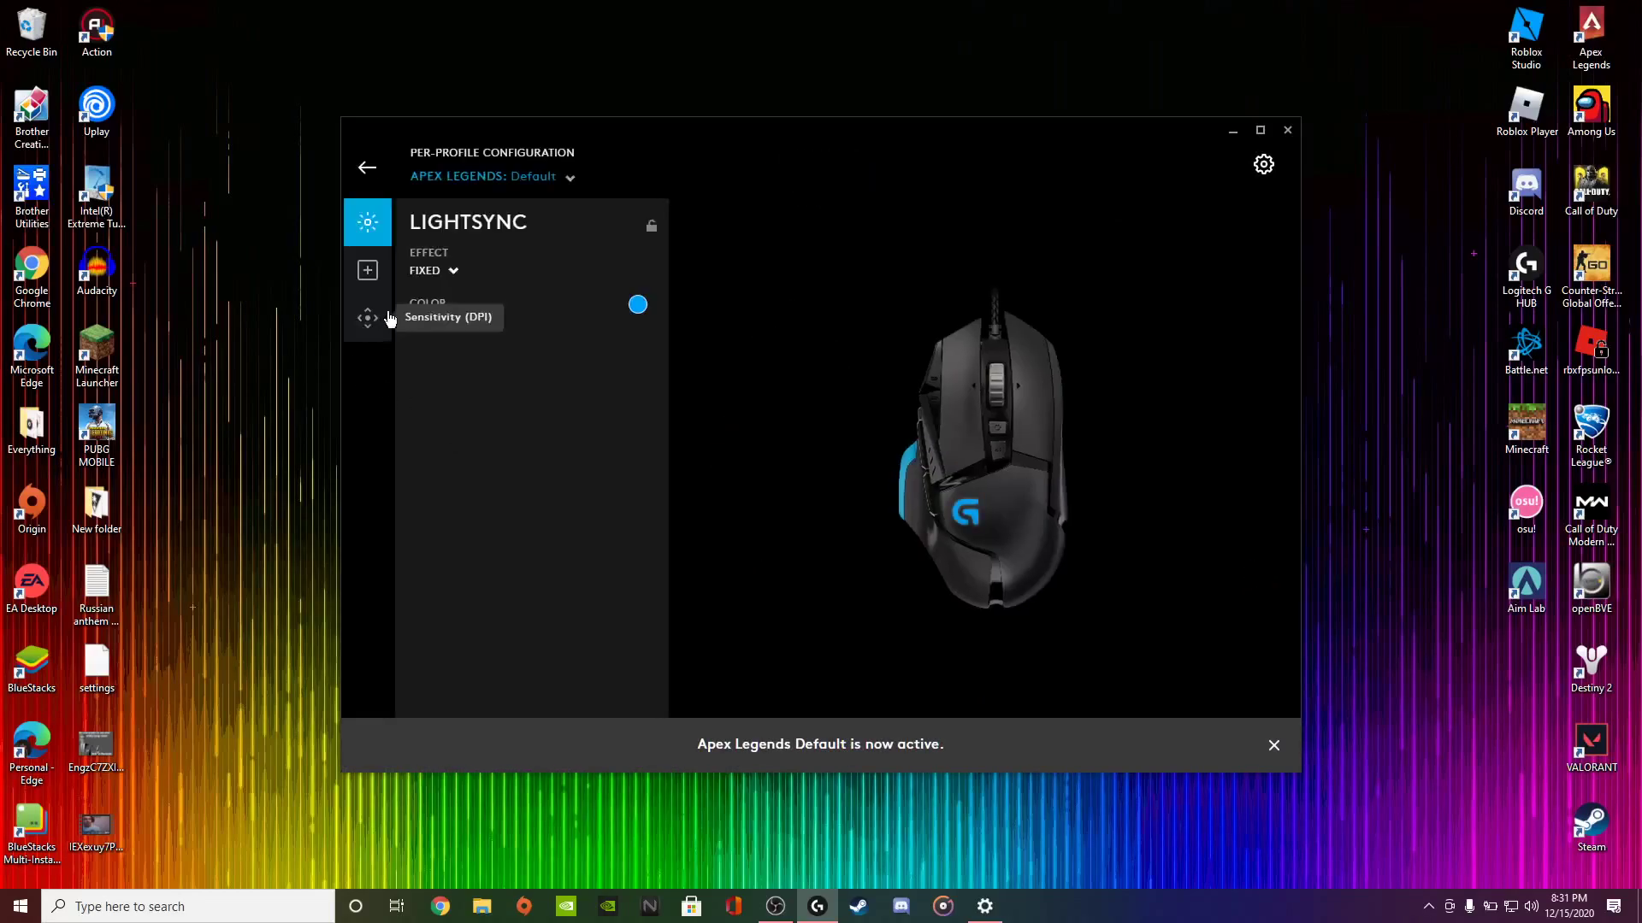
left_click(380, 293)
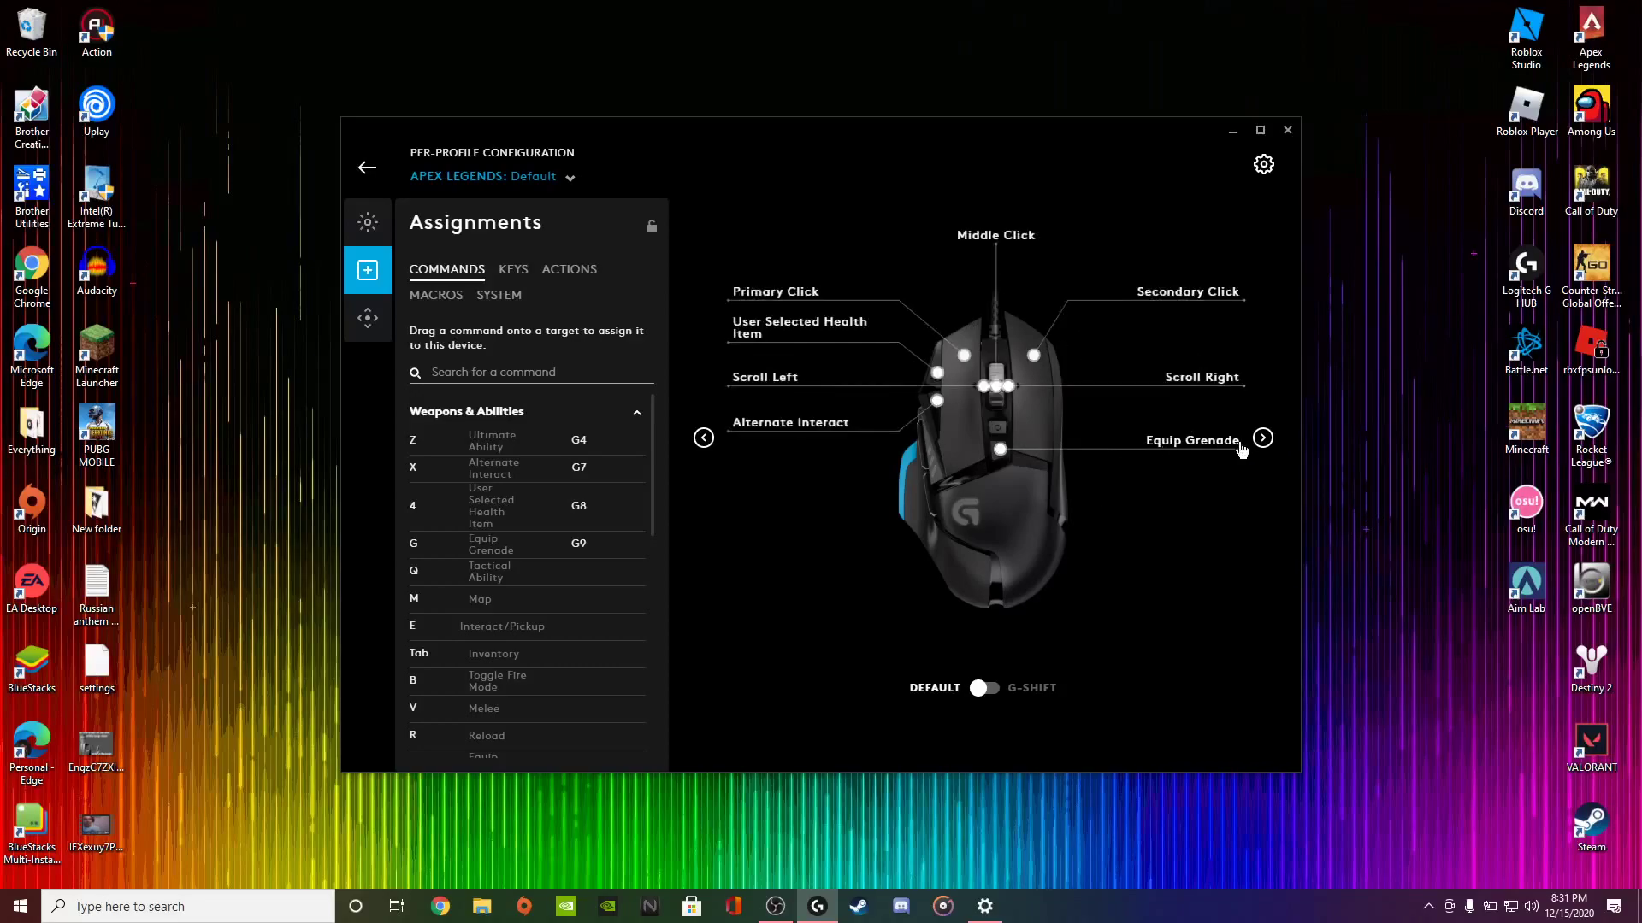
left_click(1263, 437)
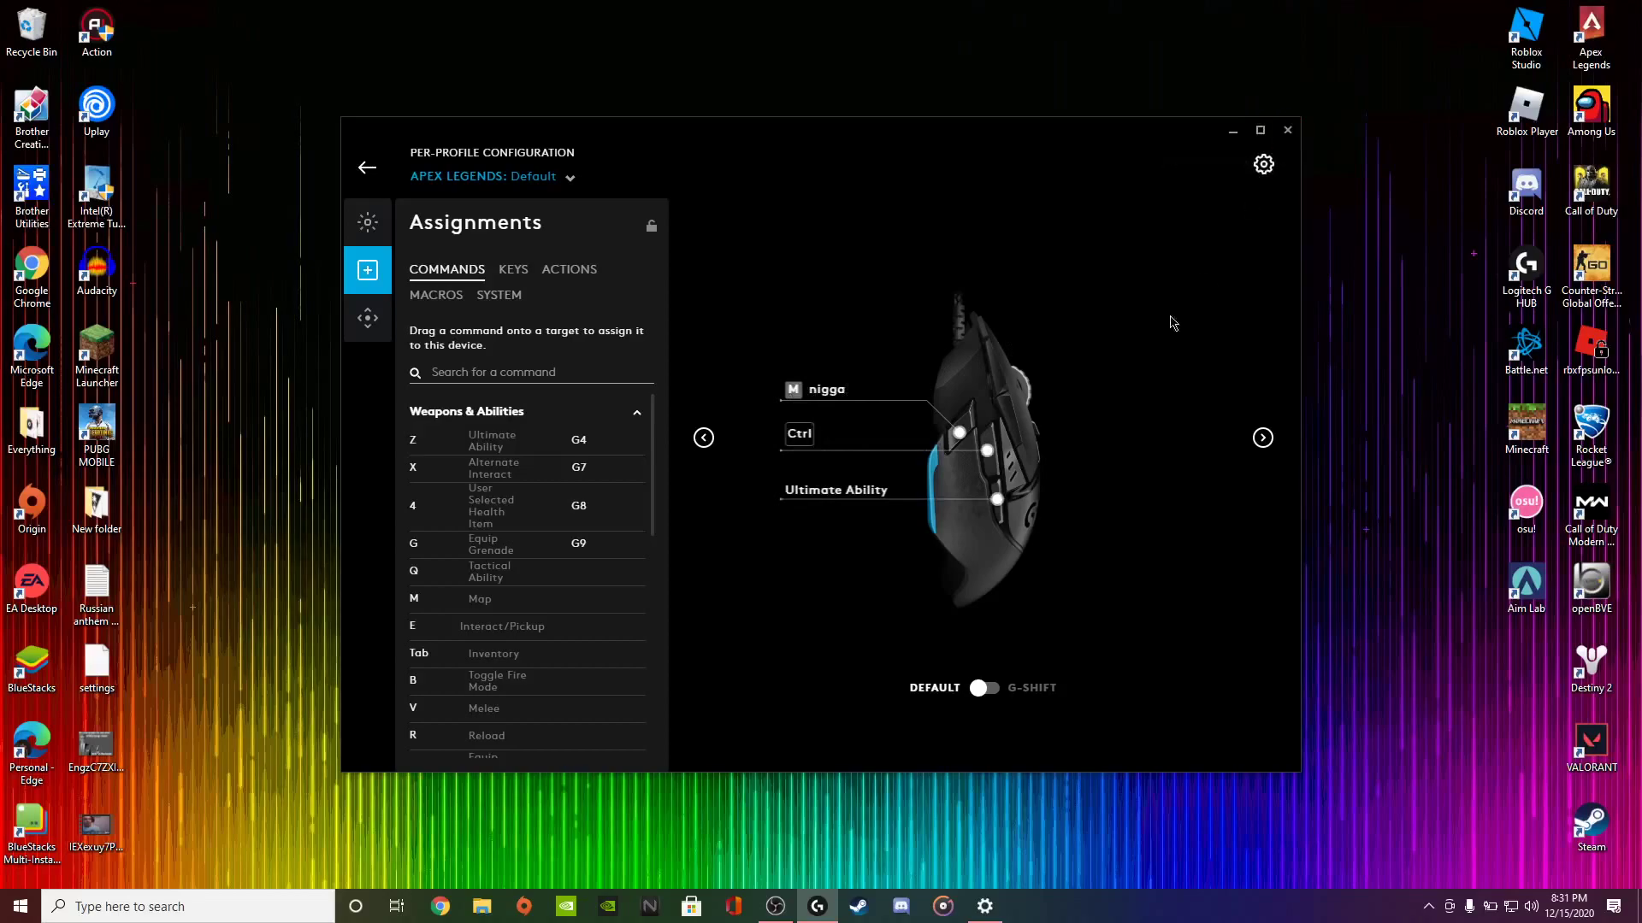
key("alt+F4")
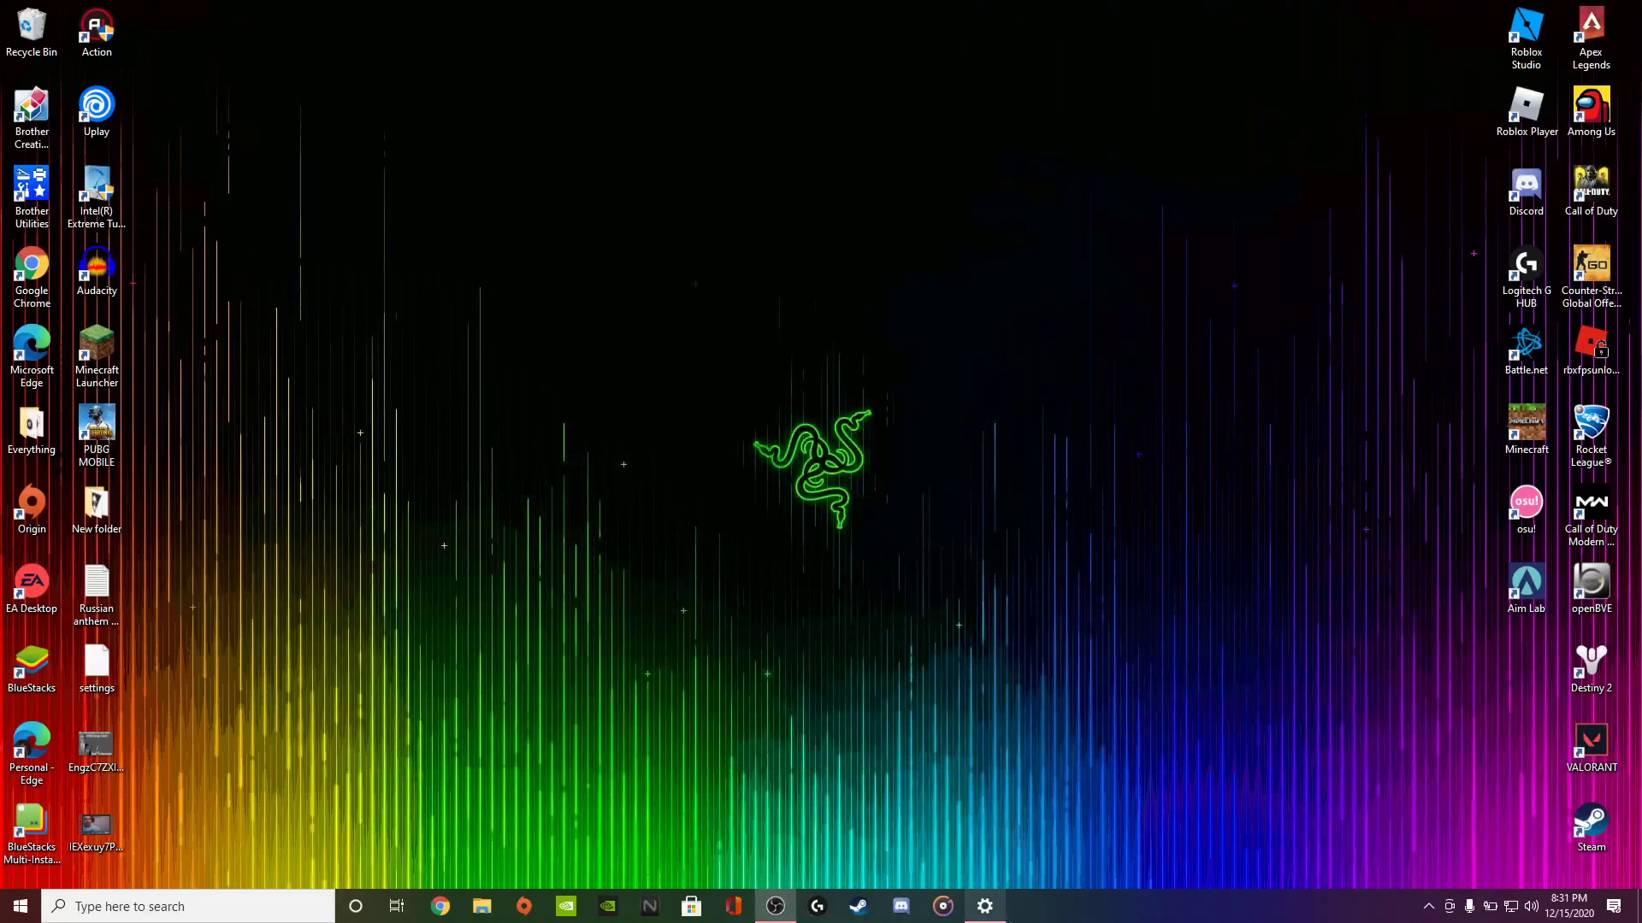
Step: Return to the installer, choose Reinstall G HUB, and confirm REINSTALL twice
left_click(985, 906)
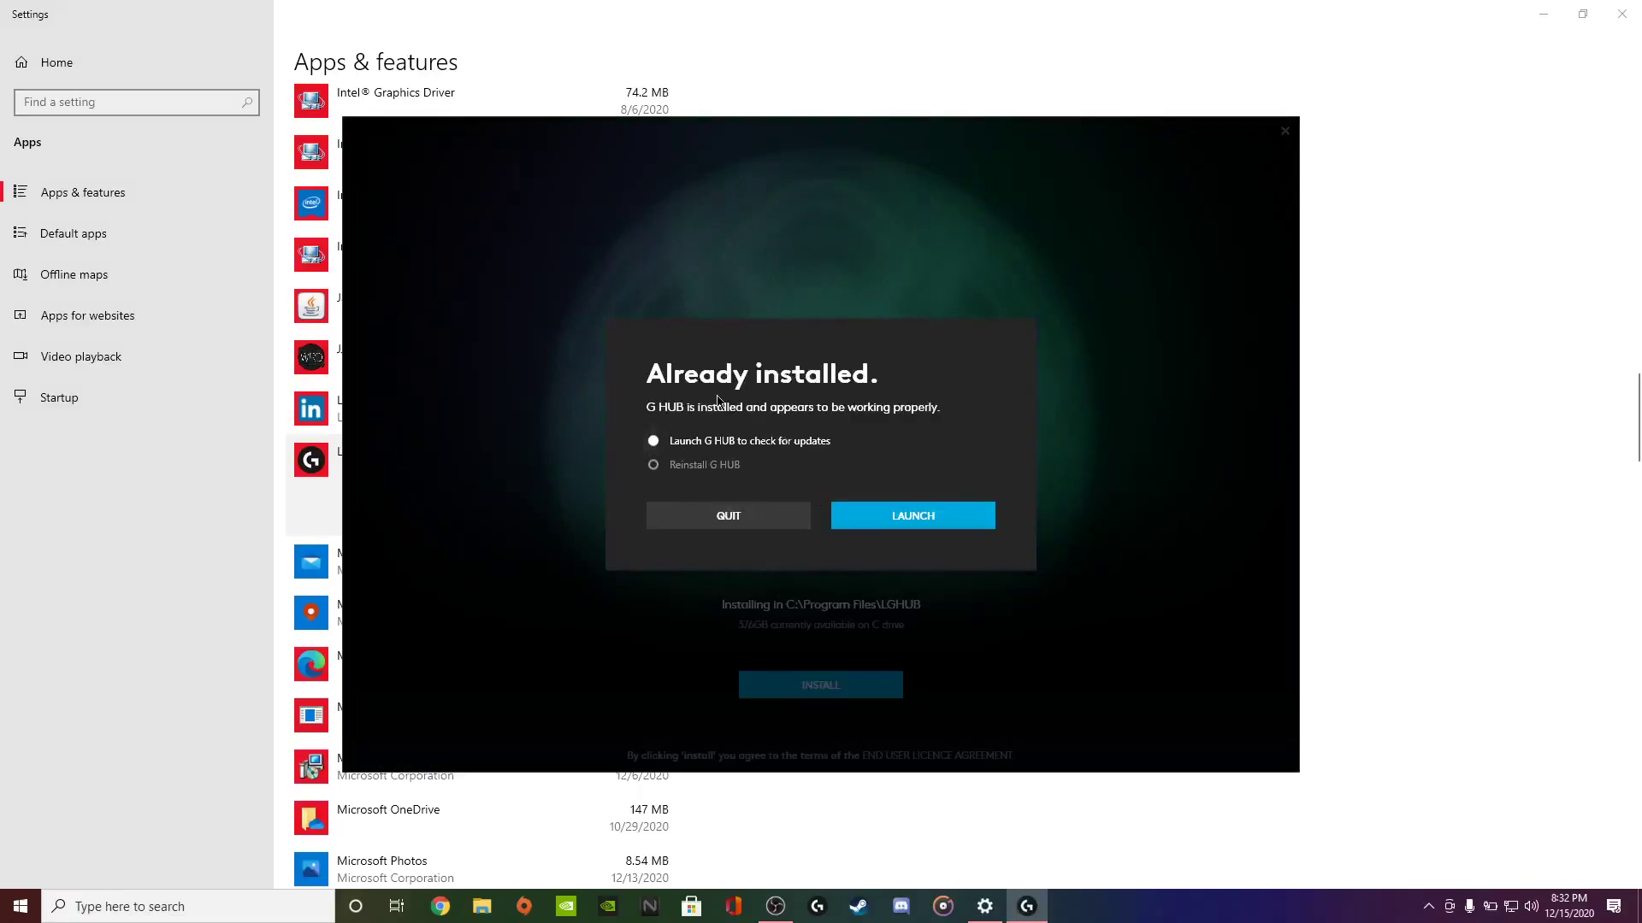
left_click(654, 465)
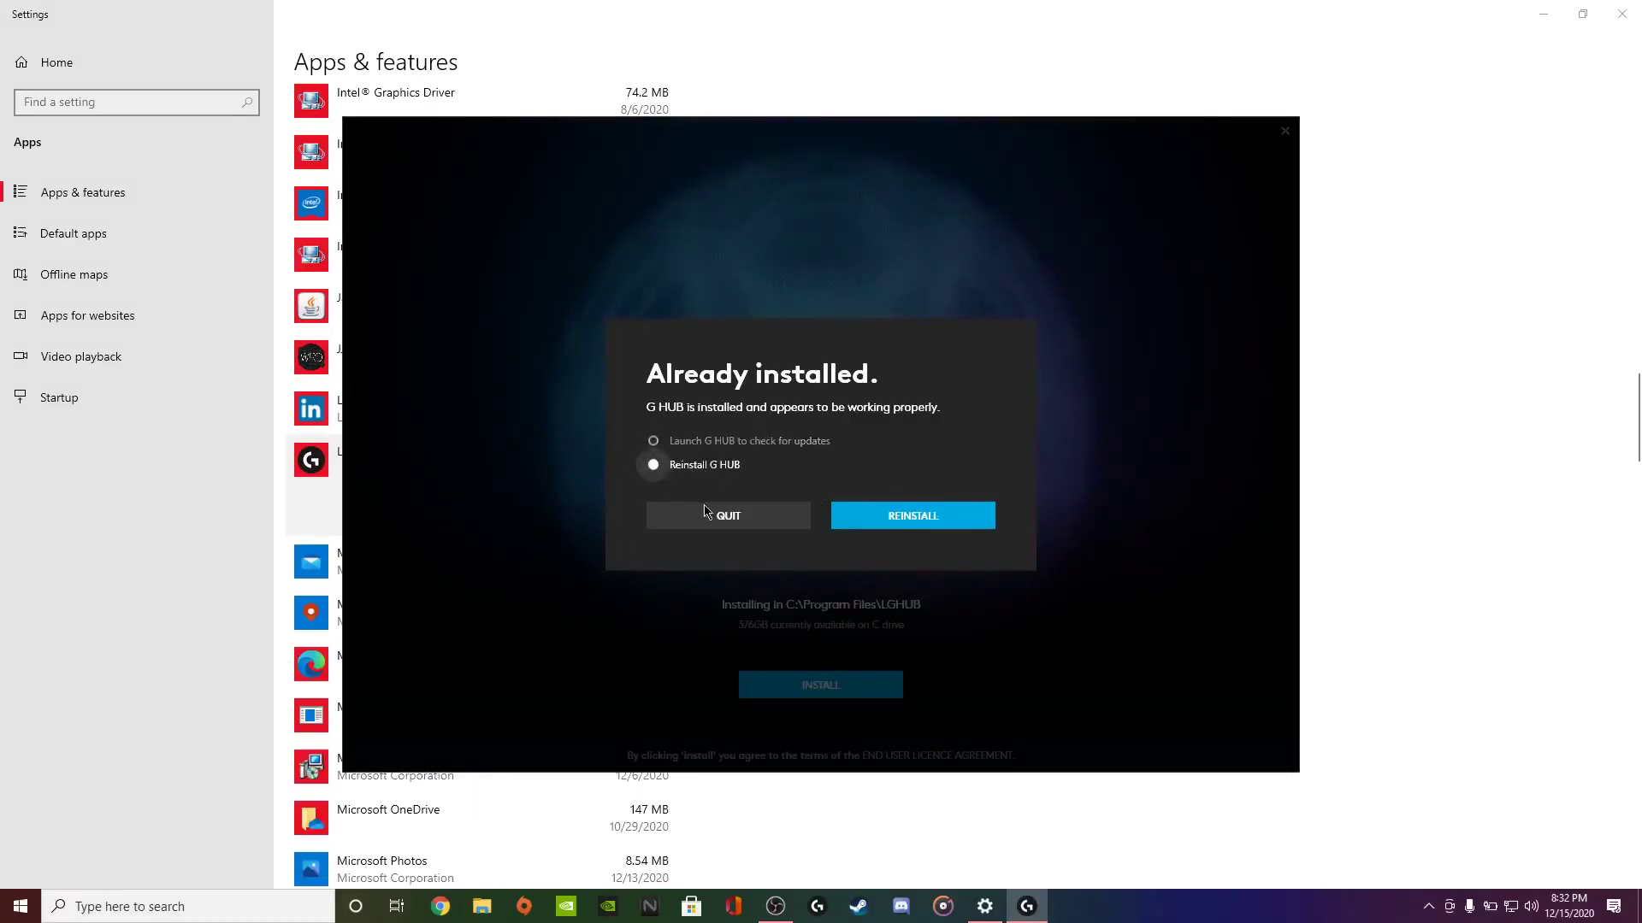
left_click(961, 515)
left_click(925, 519)
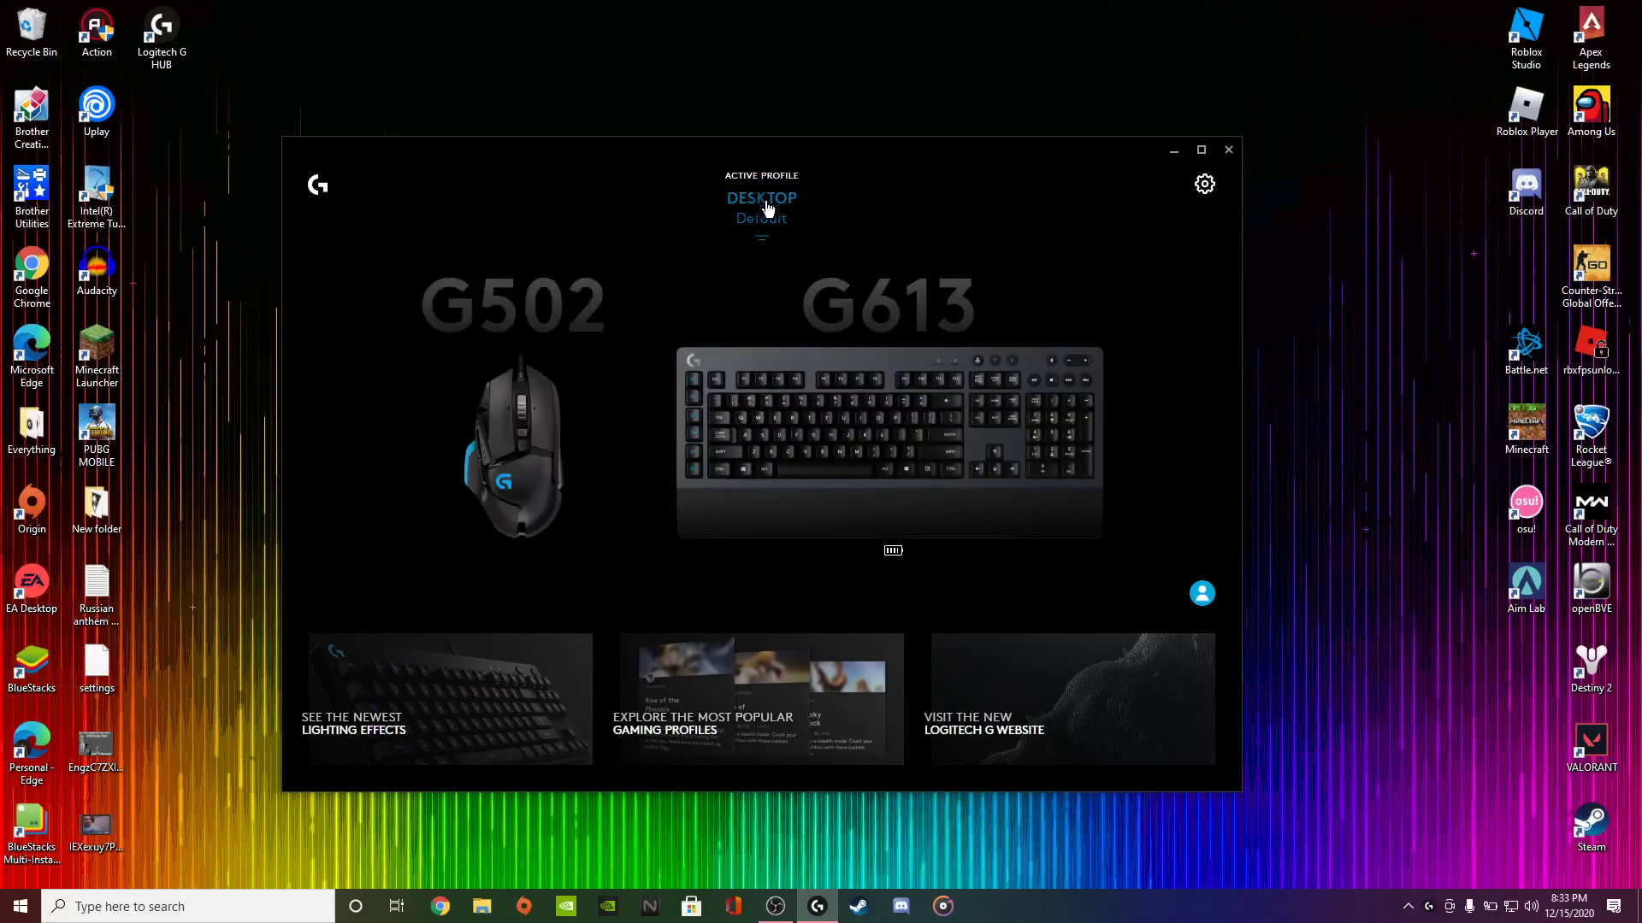
Step: Activate the Apex Legends profile and view the G502's side-button assignments, including Ultimate Ability
left_click(767, 208)
left_click(739, 372)
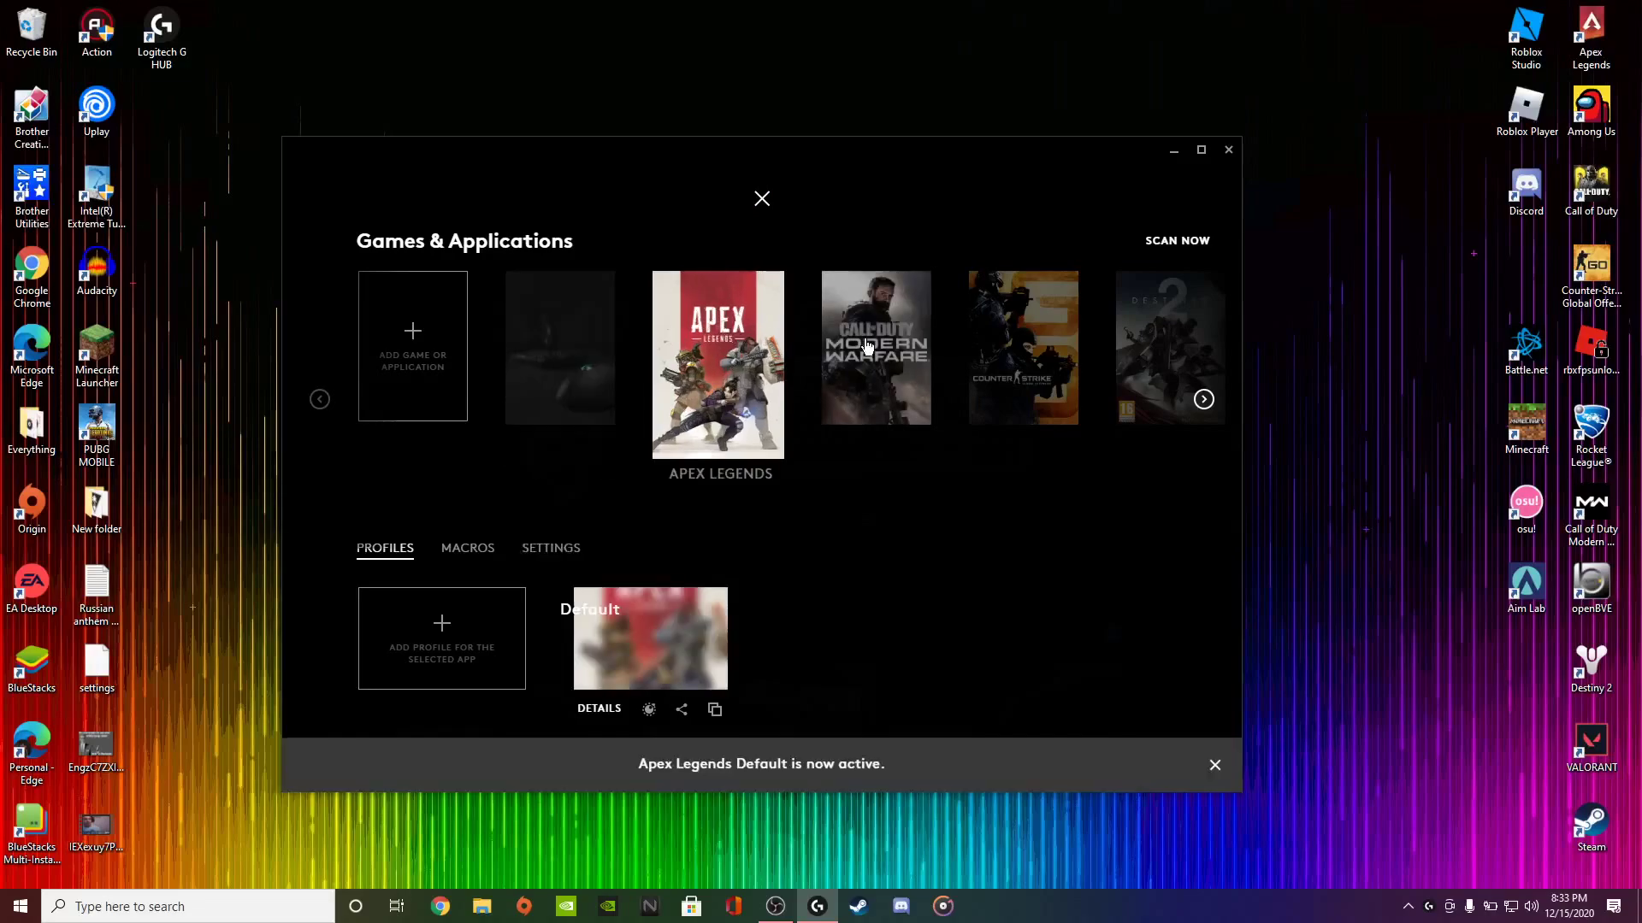
left_click(508, 427)
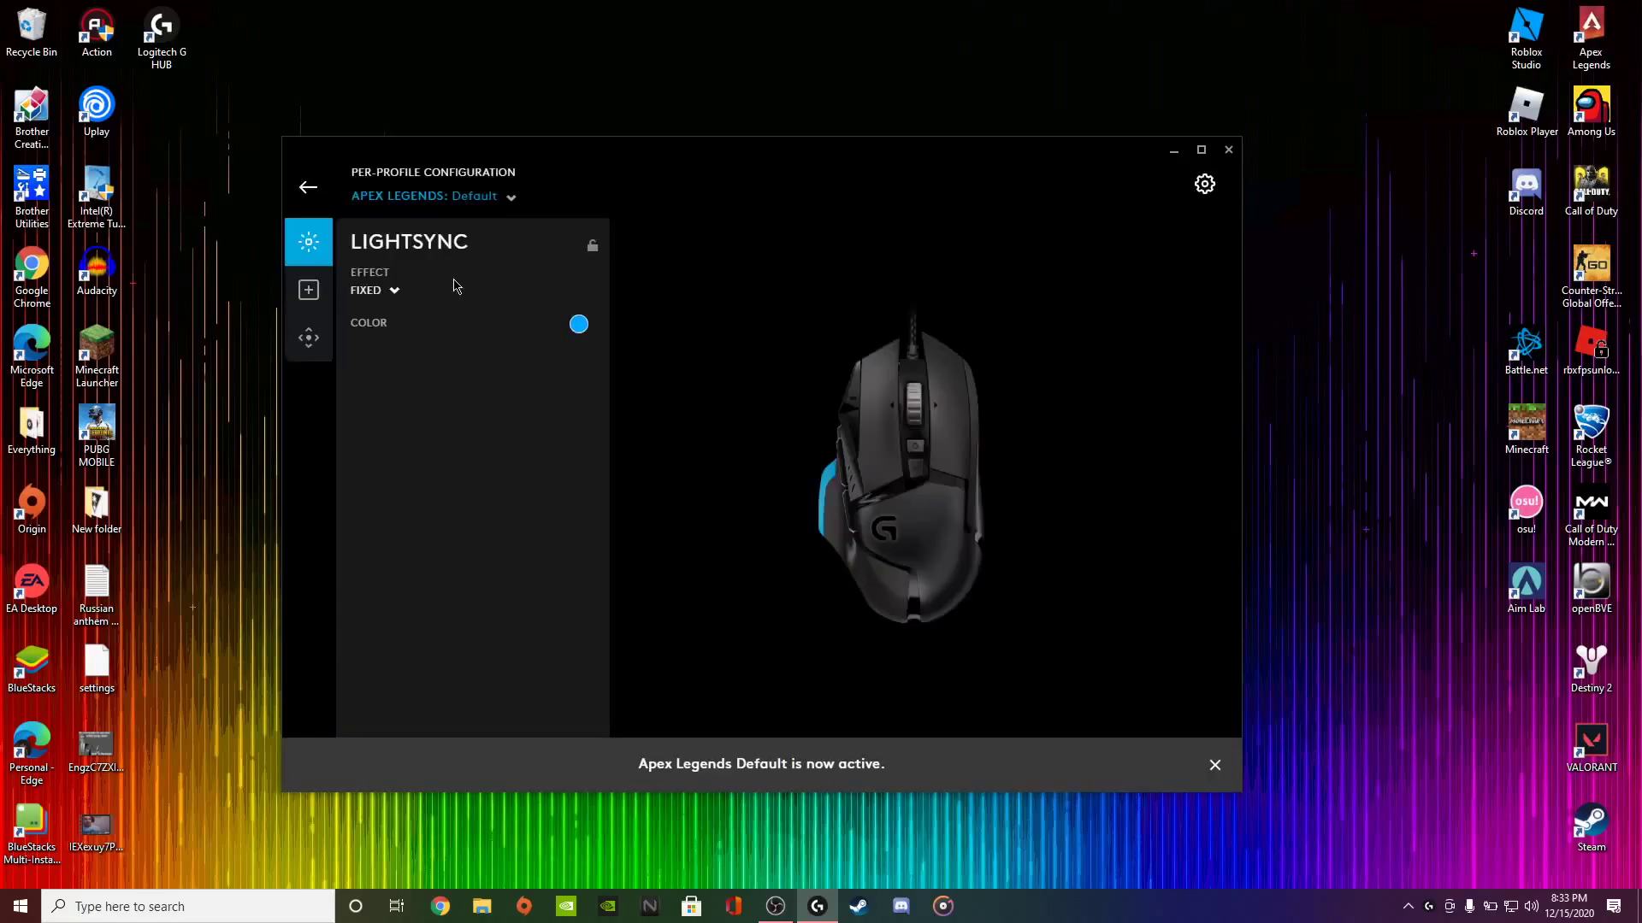
left_click(309, 337)
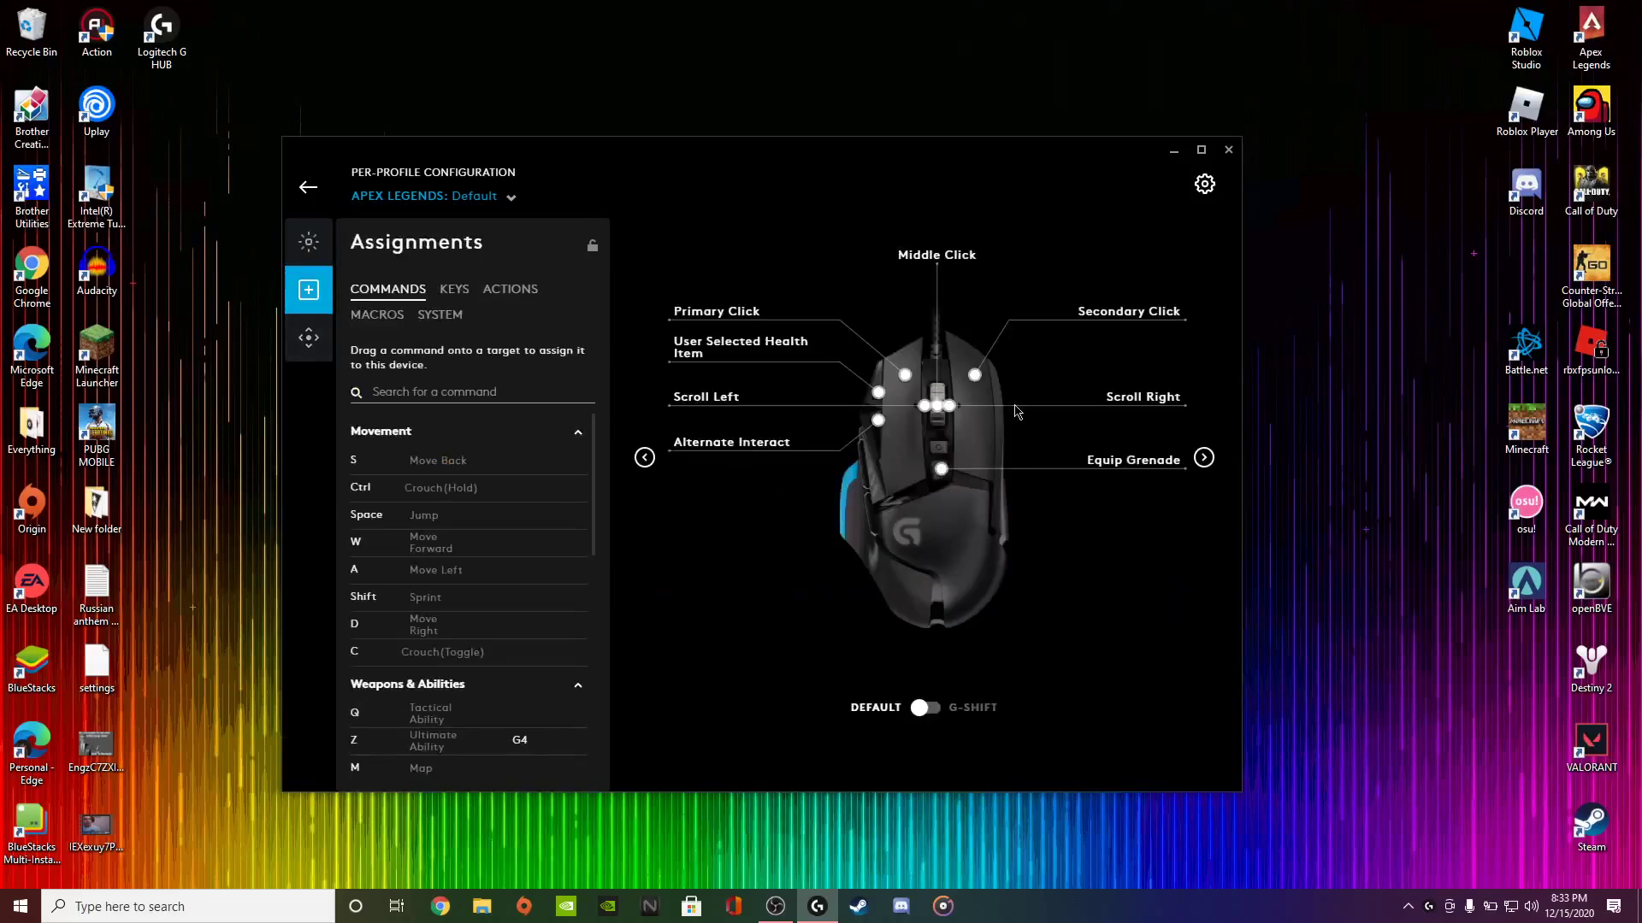
left_click(644, 457)
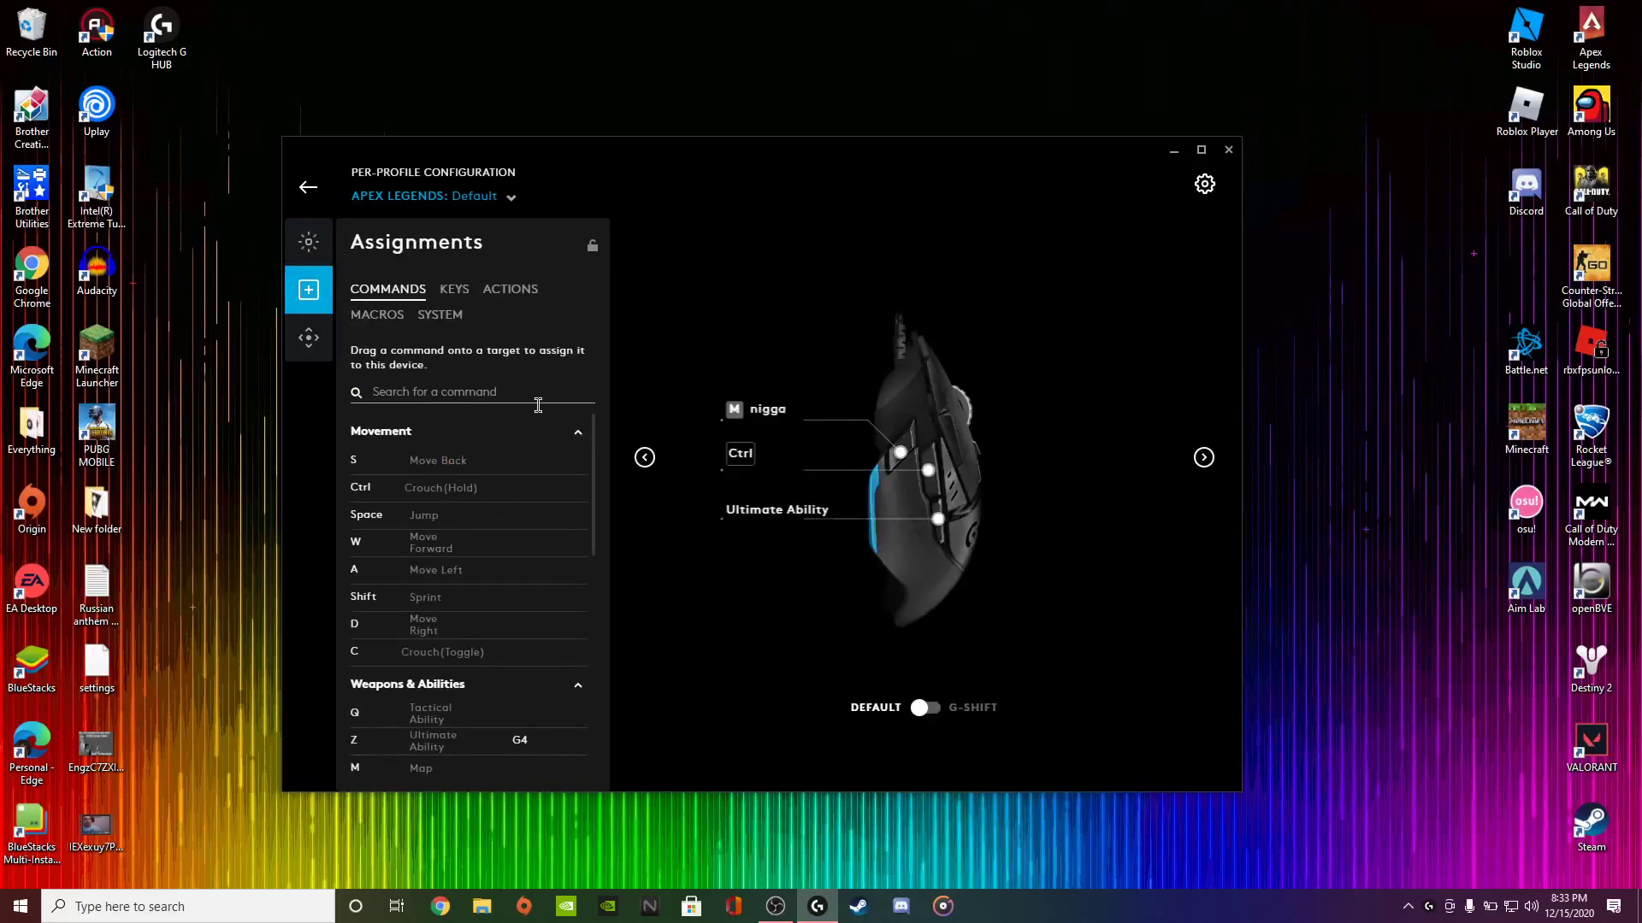
key("alt+F4")
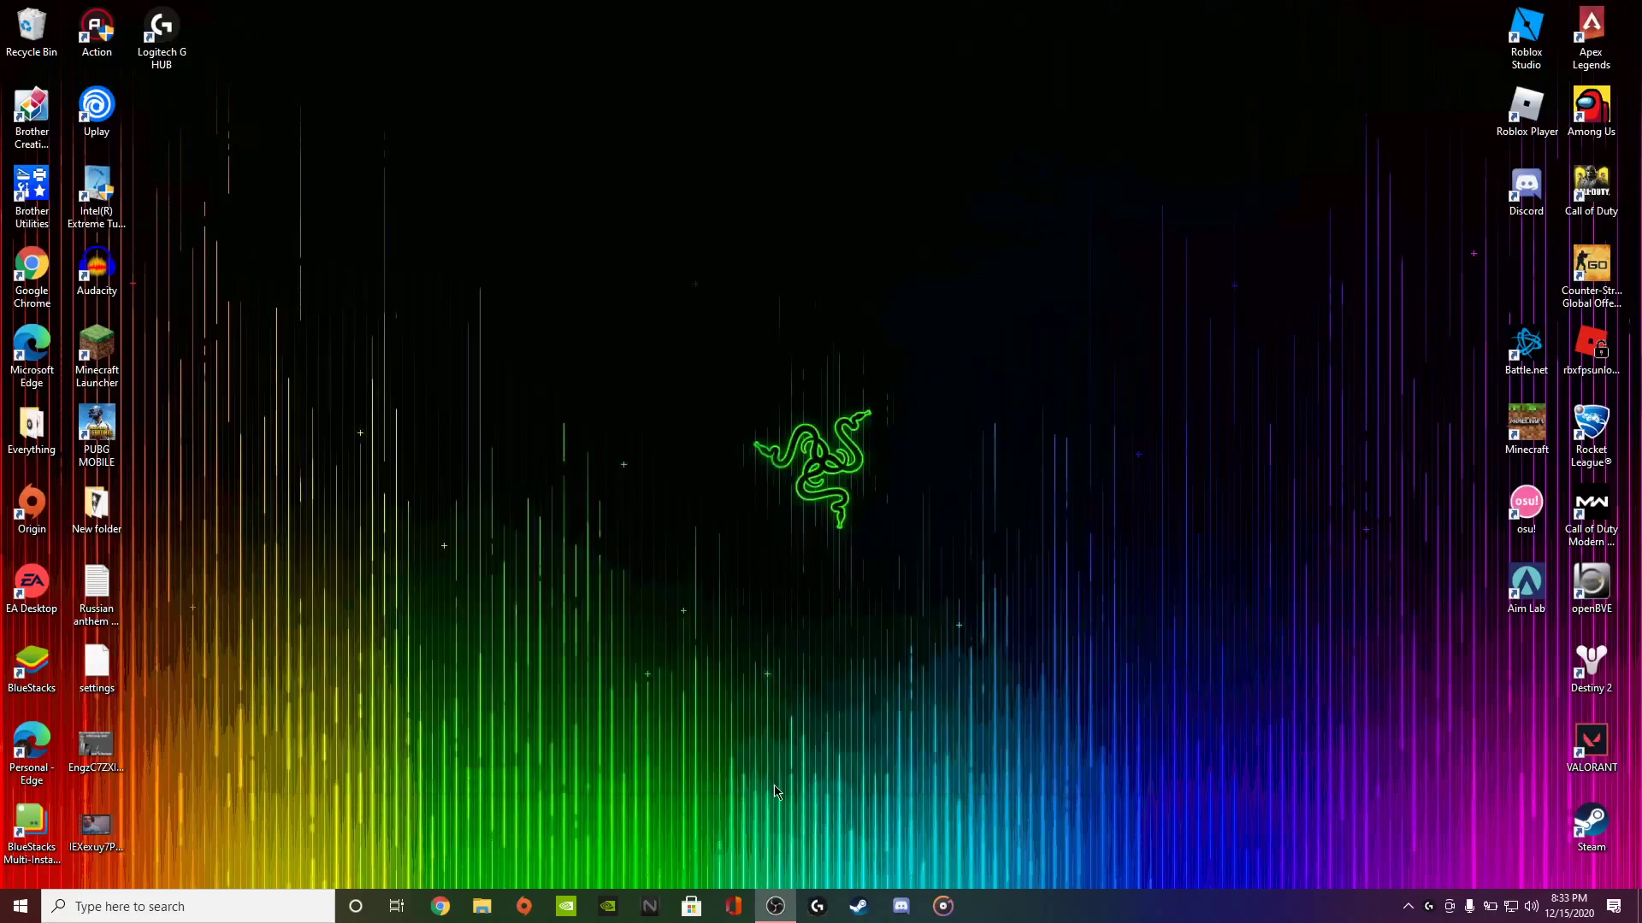